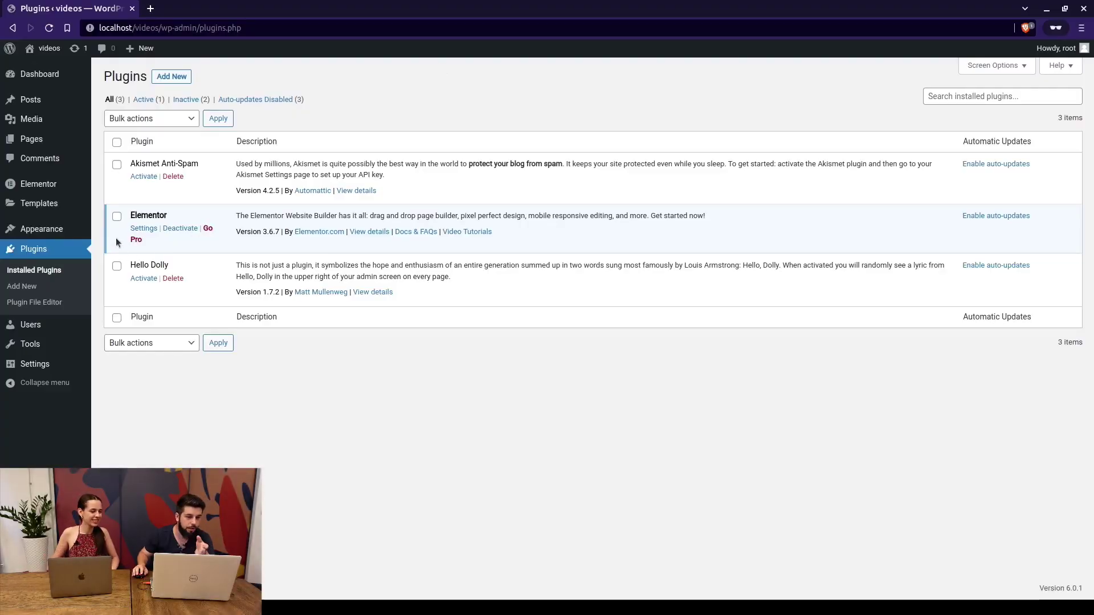
- Open the Upload Plugin file picker and browse to Downloads > Versions > wpDataTables > 4.4
click(171, 77)
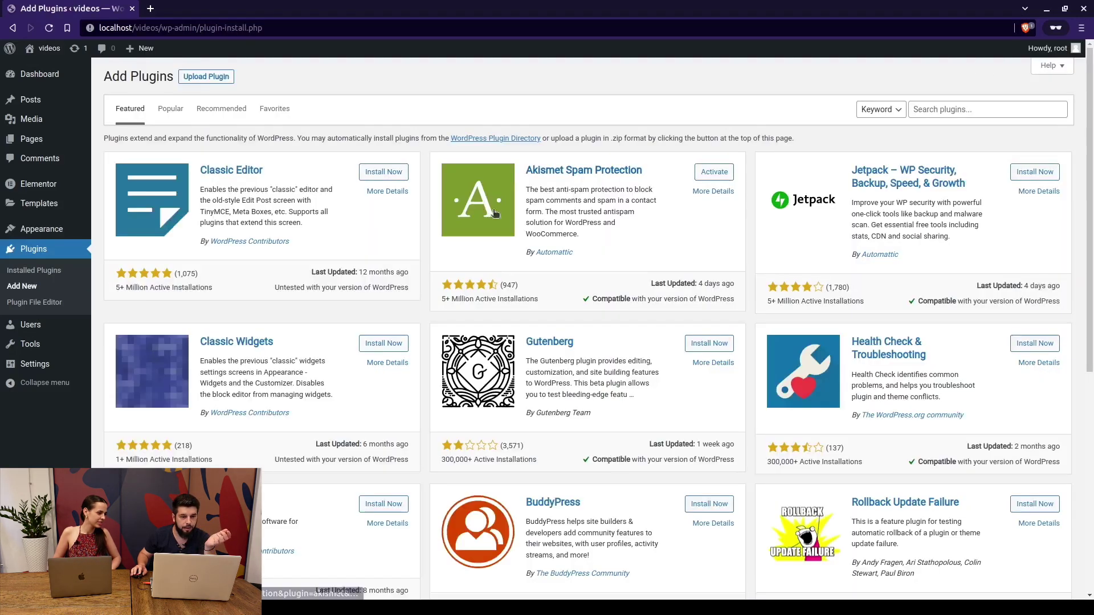
click(206, 77)
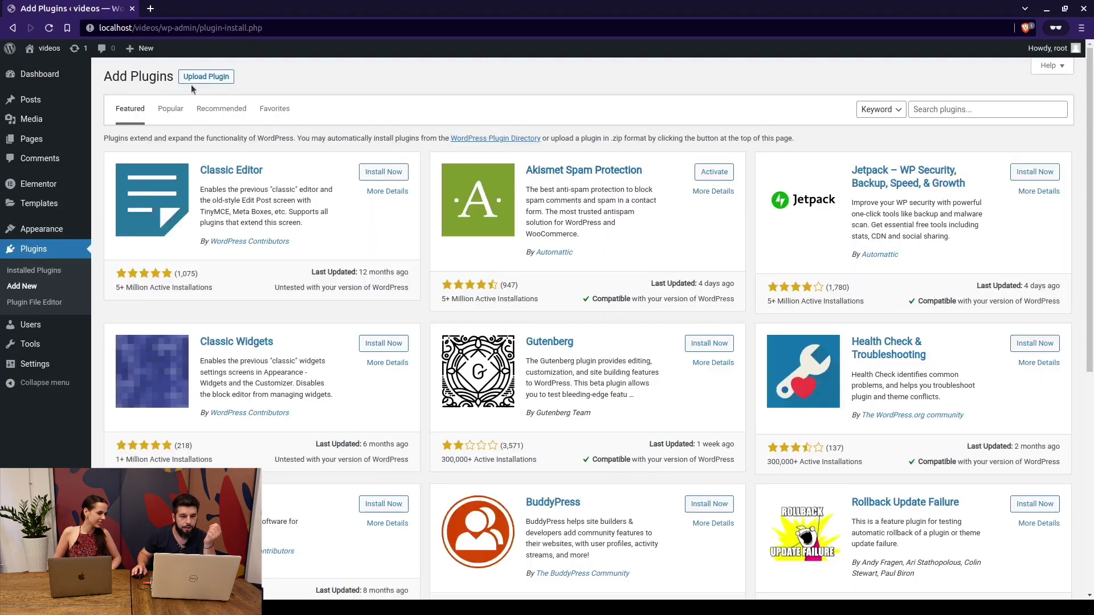
click(523, 180)
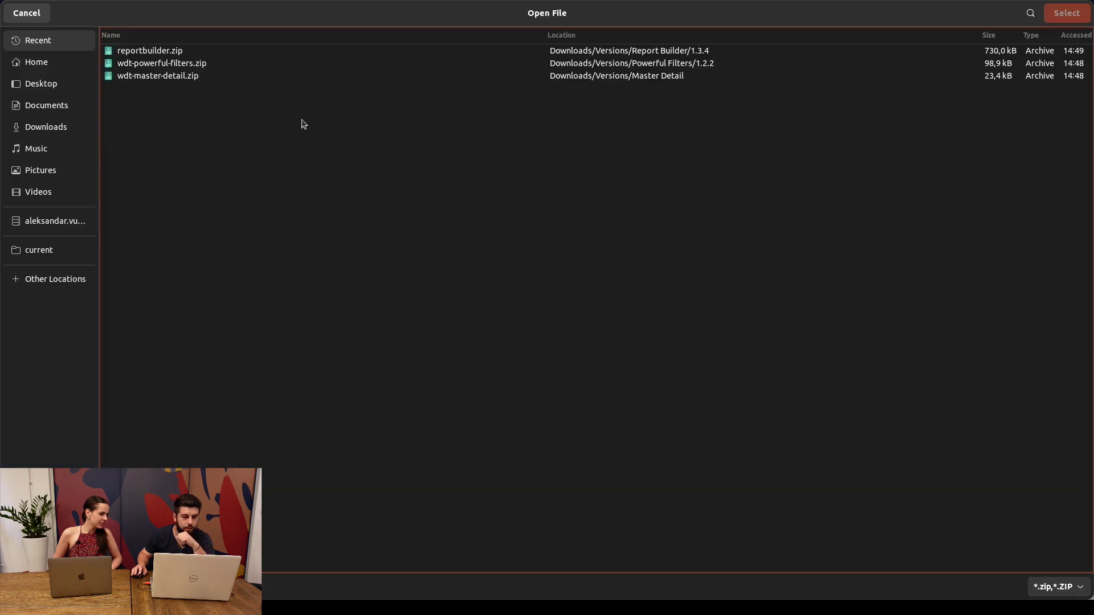
click(50, 127)
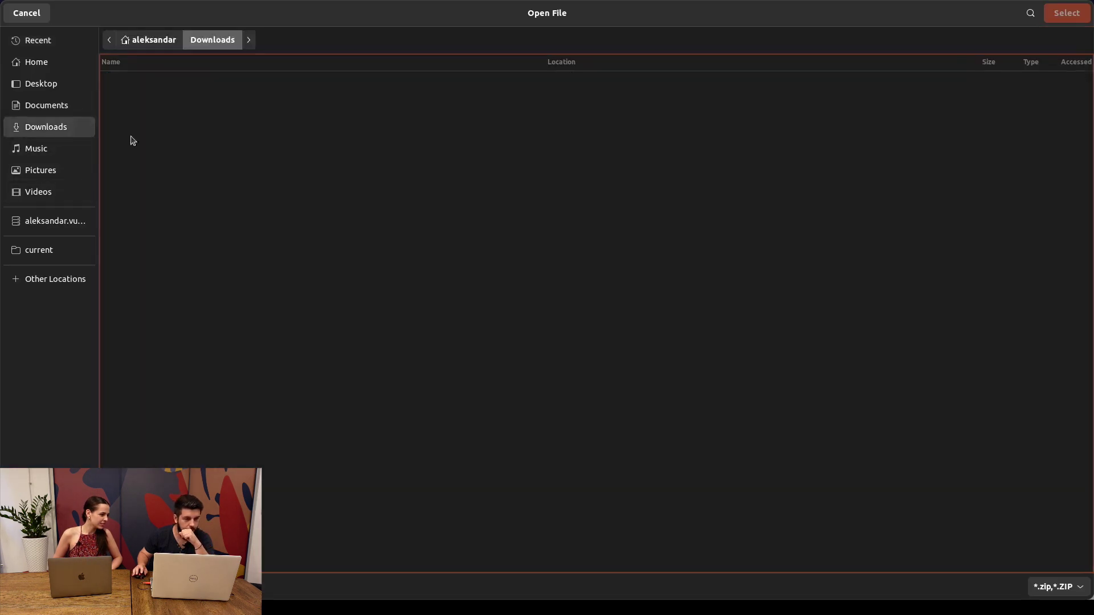
double_click(141, 91)
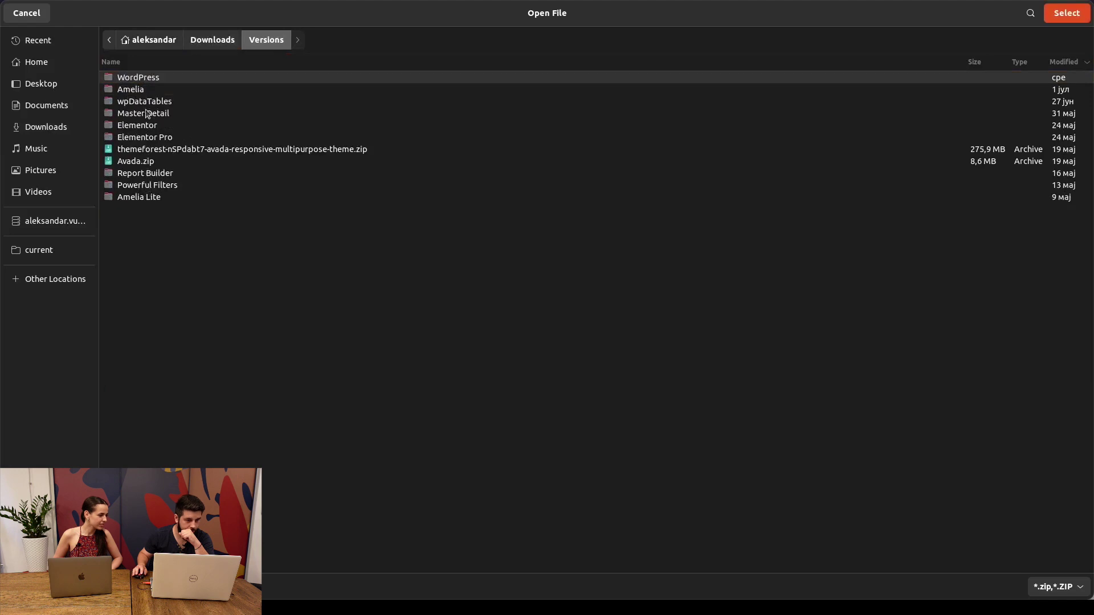
double_click(146, 102)
double_click(137, 91)
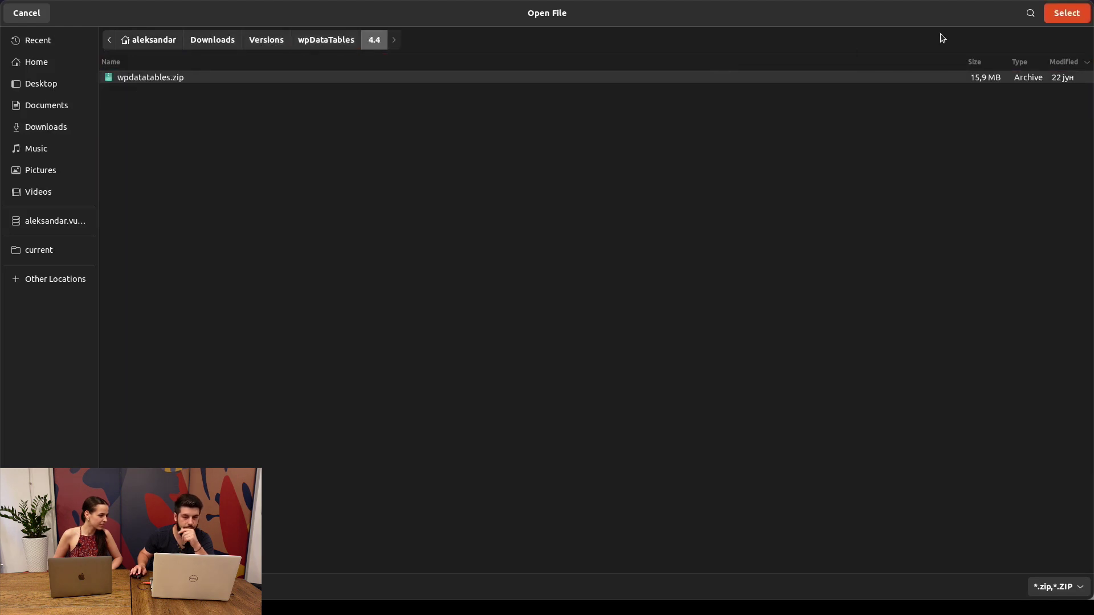
- Select wpdatatables.zip, install and activate it, then scroll through the Getting Started page
click(1067, 14)
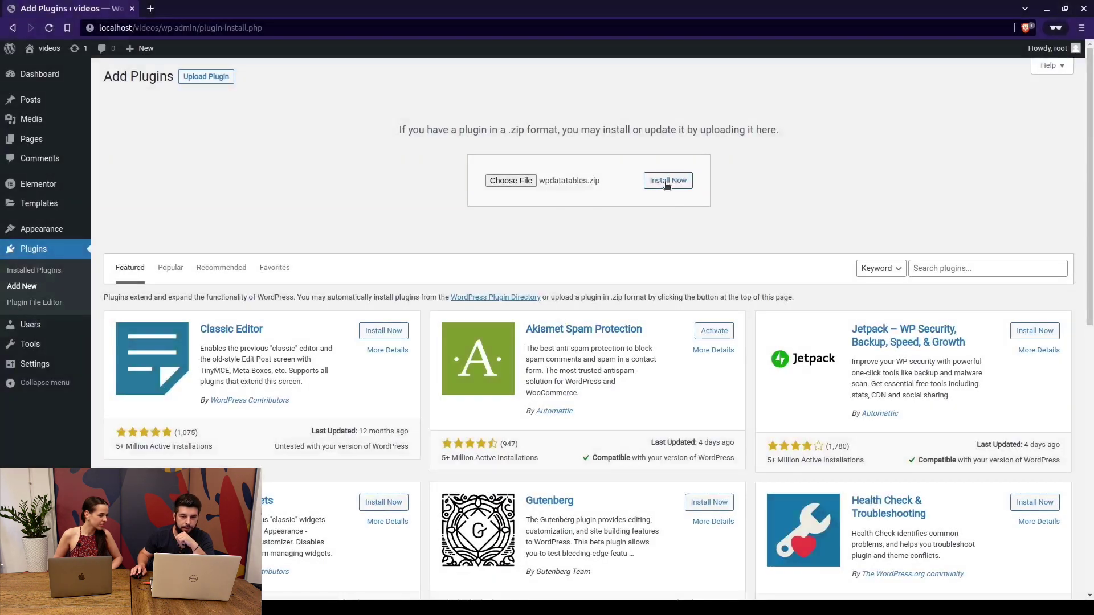
click(667, 182)
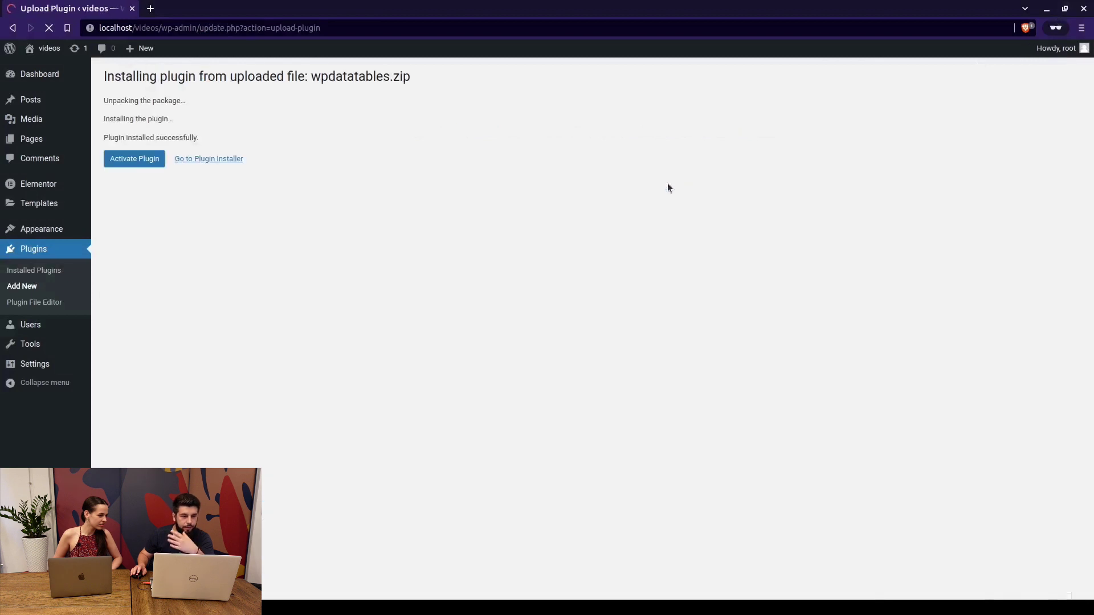
click(135, 159)
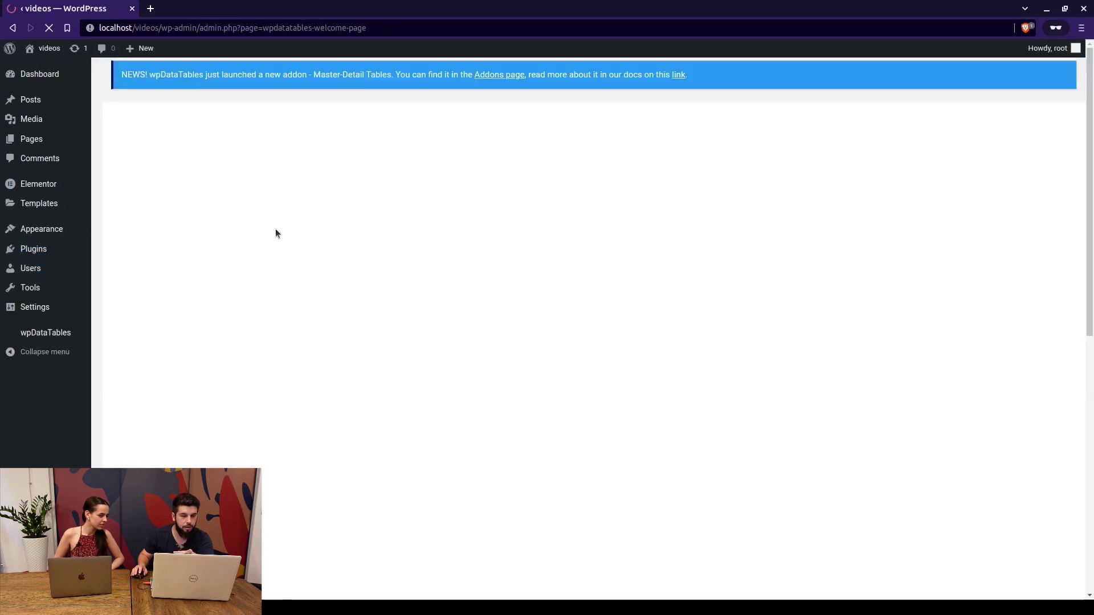
scroll(466, 225, down, 2)
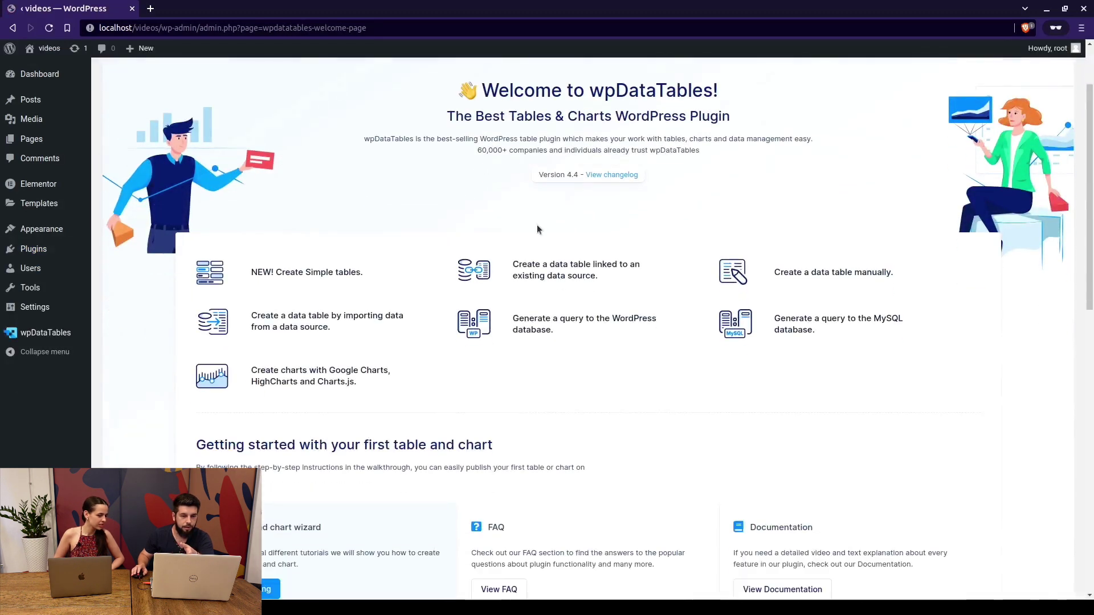
scroll(496, 236, down, 1)
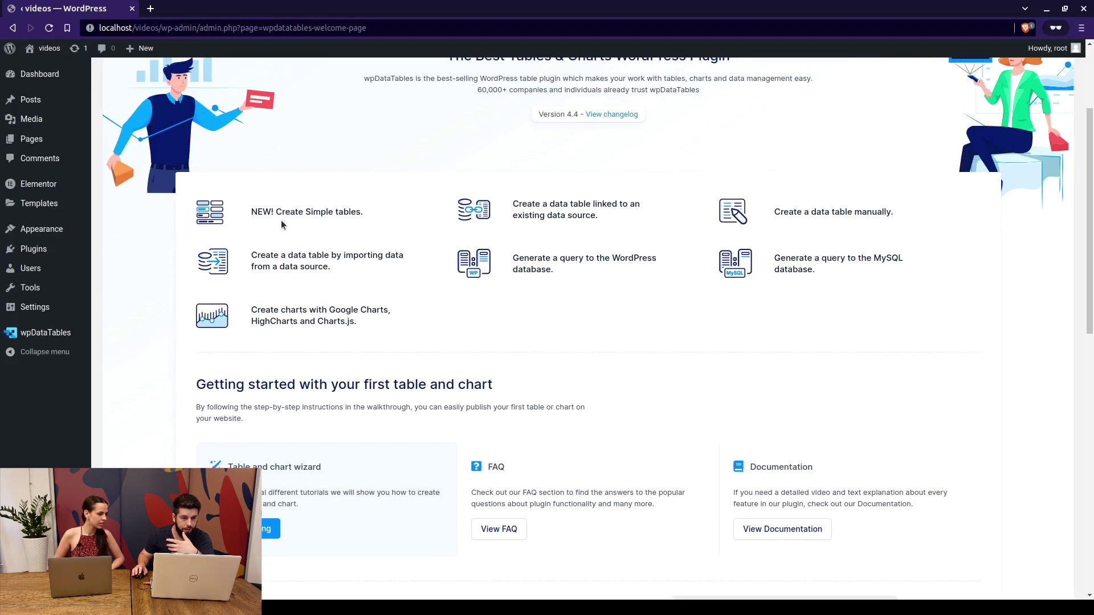
scroll(518, 215, down, 2)
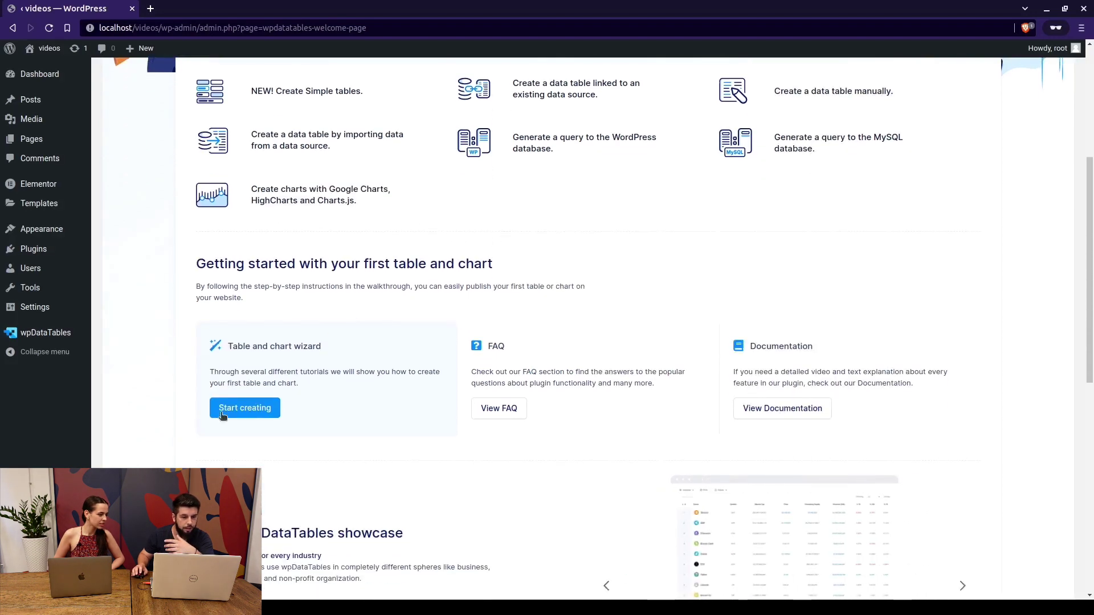
scroll(518, 302, down, 8)
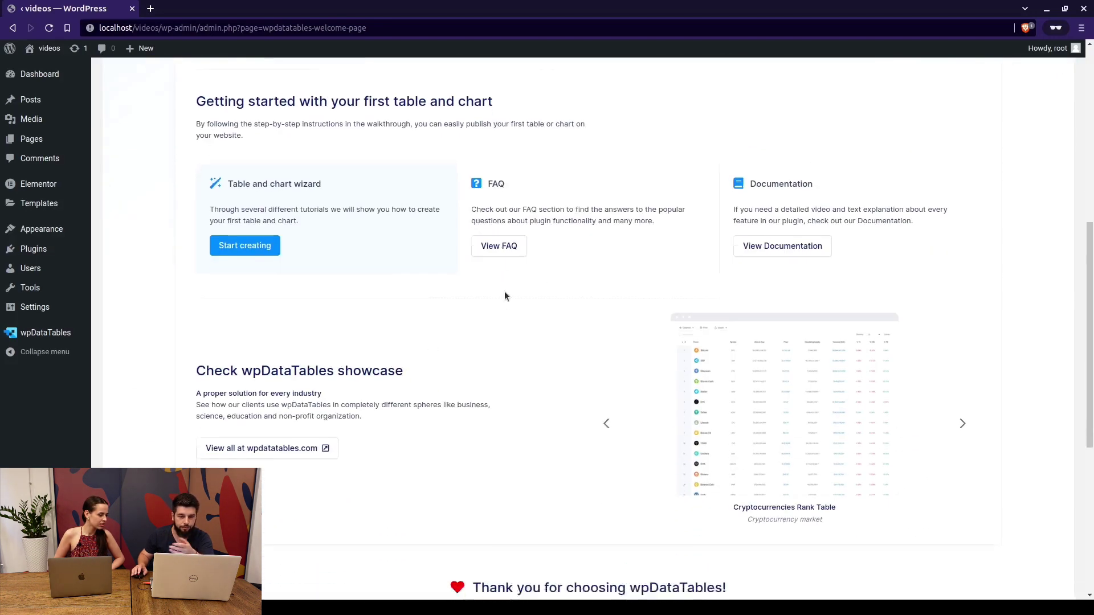
scroll(484, 302, up, 6)
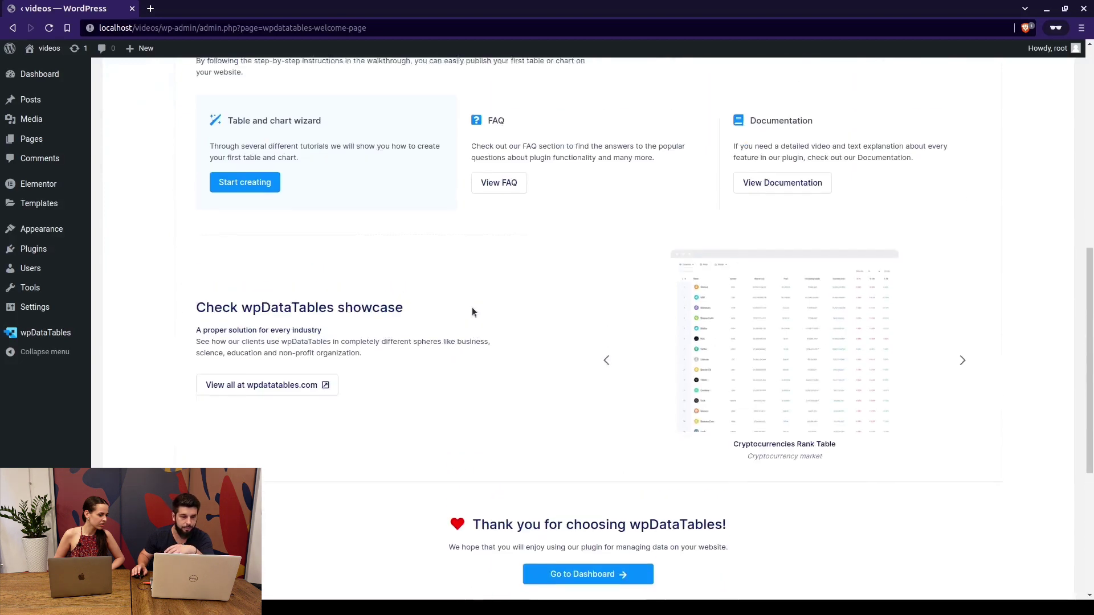
- Launch the creation wizard and pick the 'Create a data table manually' option
click(267, 285)
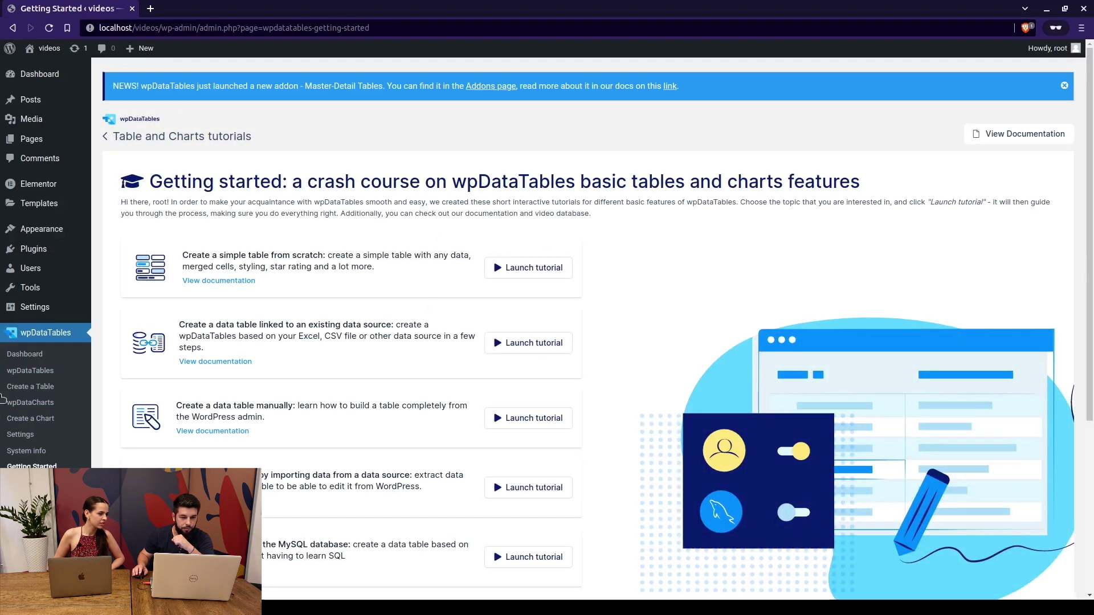
click(44, 387)
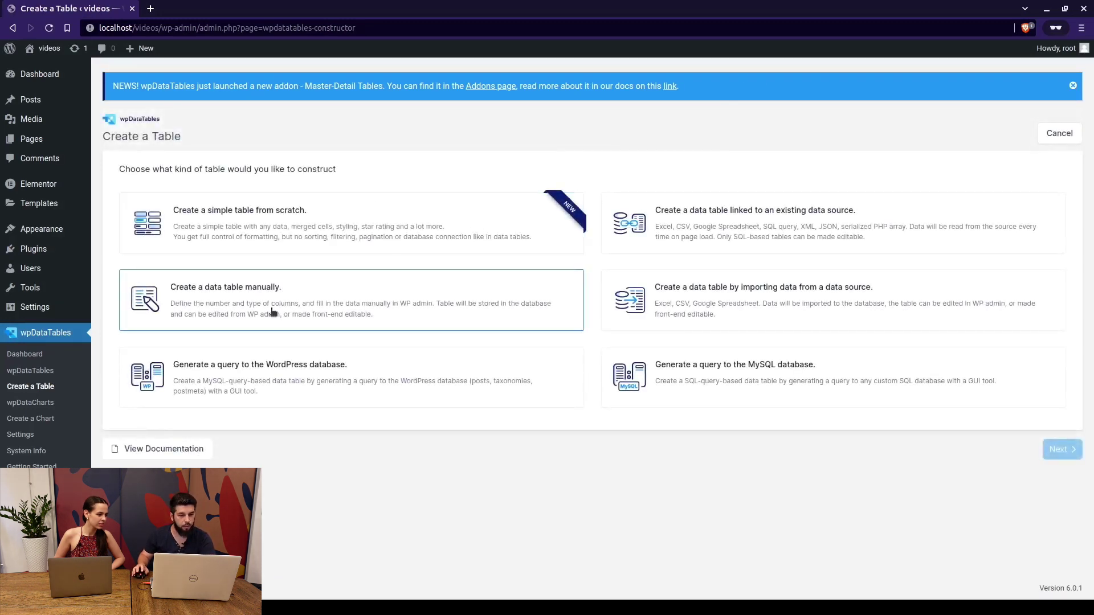
click(272, 312)
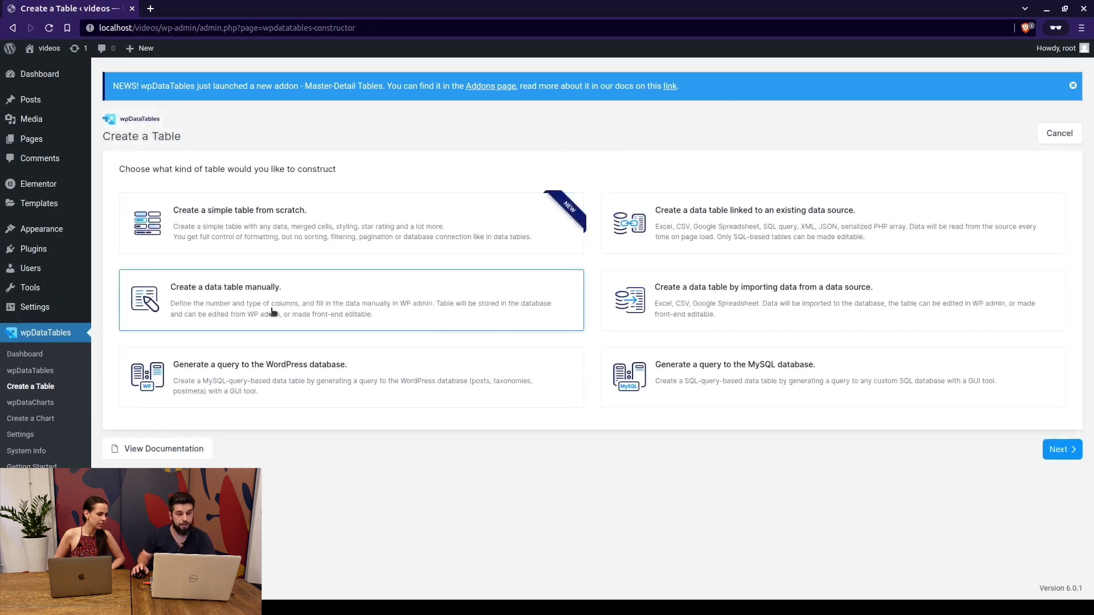
- Name the table 'Video Table' and rename the first two columns First Name and Last Name
click(1070, 452)
key(ctrl+a)
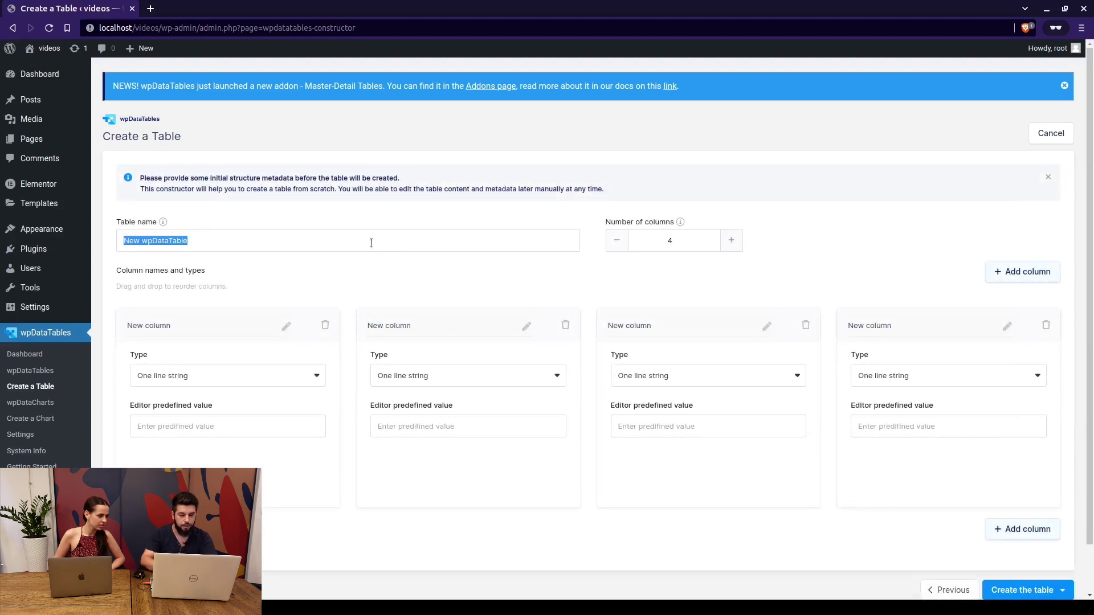
text(Ts)
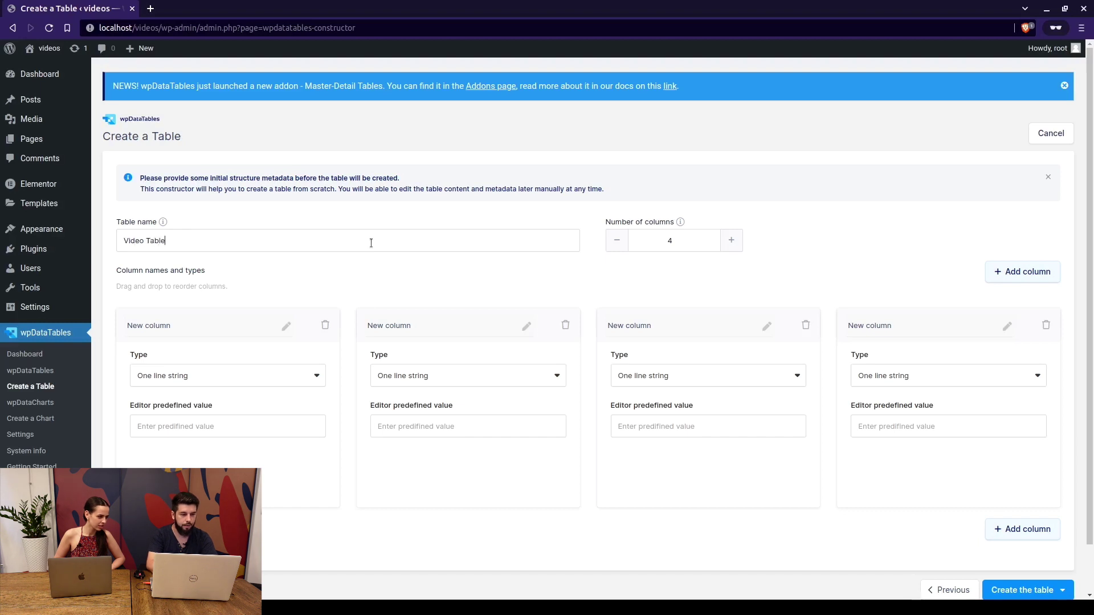
click(181, 328)
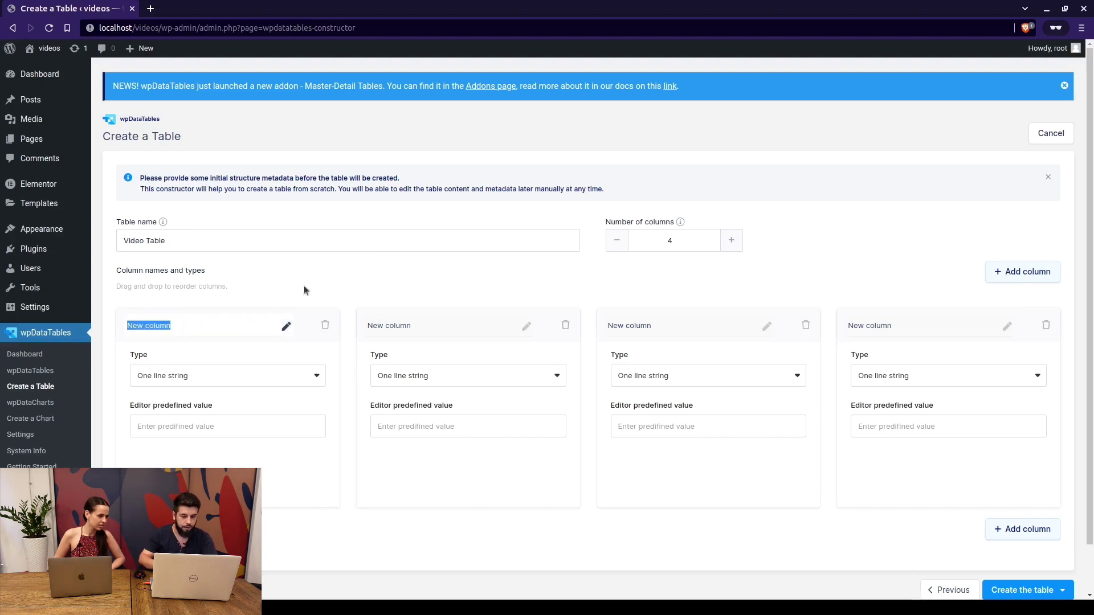
text(First Name)
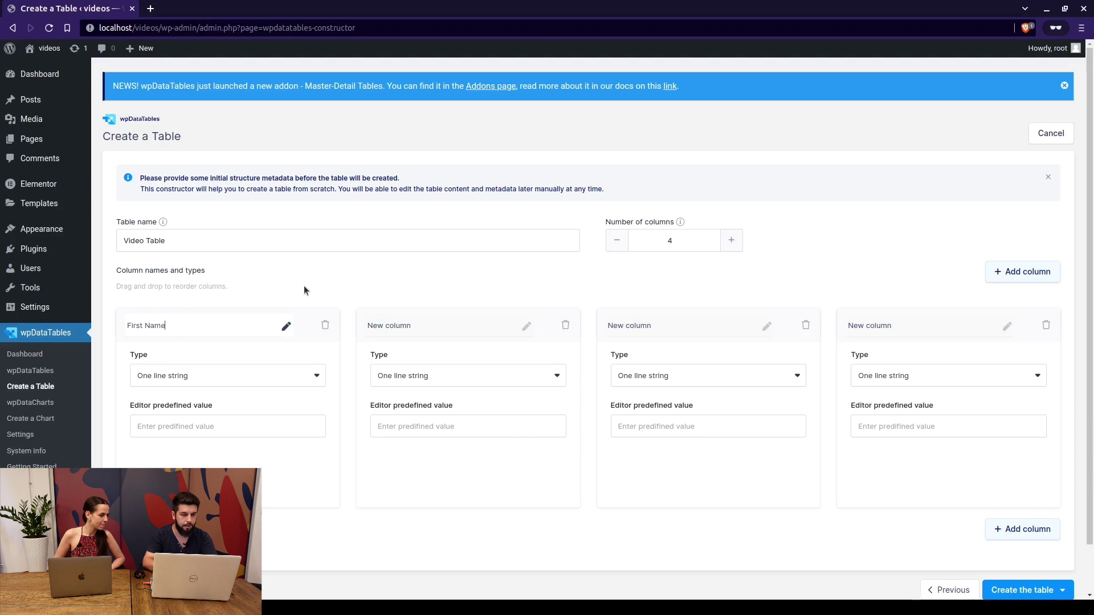
click(420, 328)
text(L)
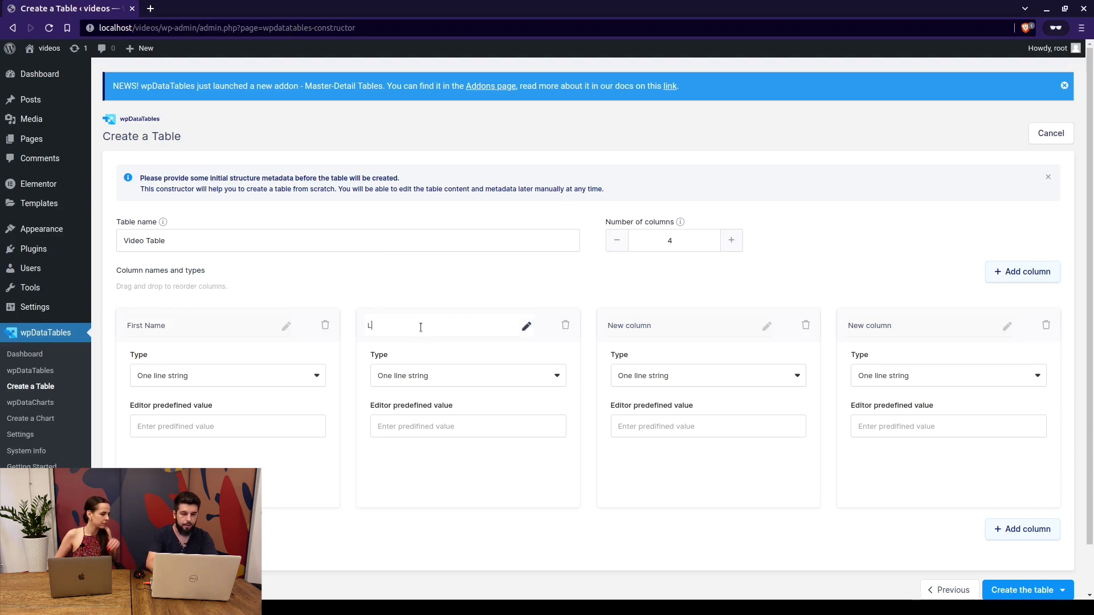
text(ast Name)
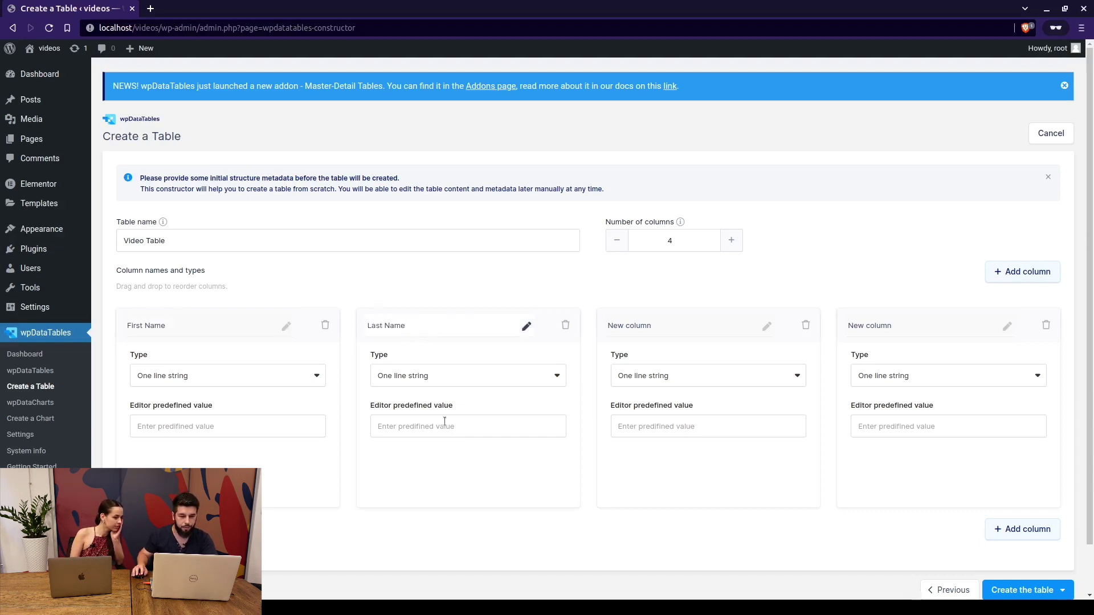
- Set the third column to Age as Integer and the fourth to Hiring Date as Date
click(717, 327)
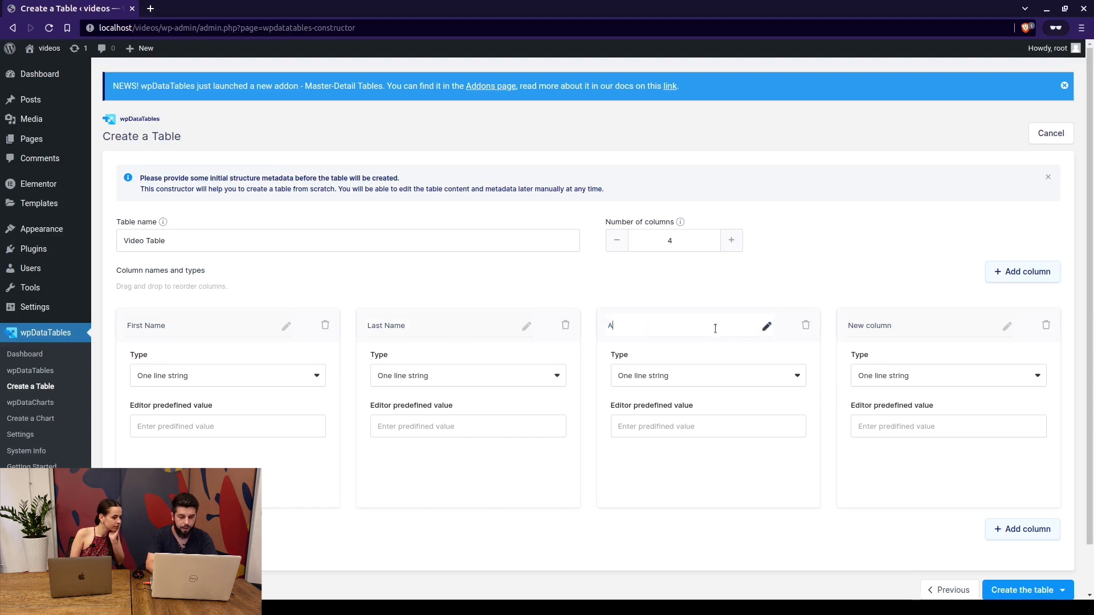
click(711, 374)
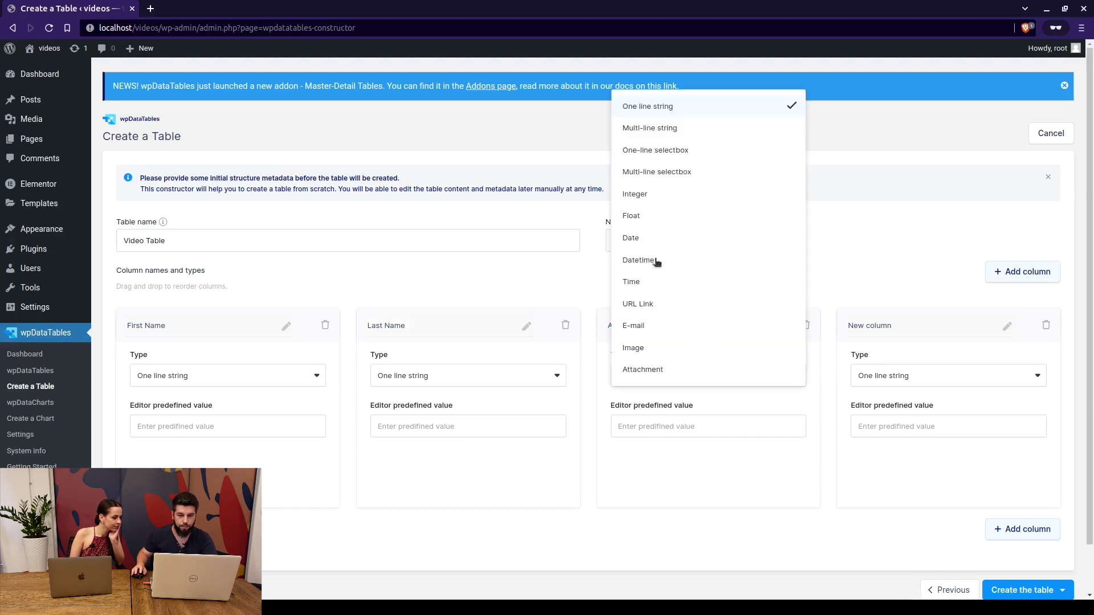
click(651, 194)
click(926, 316)
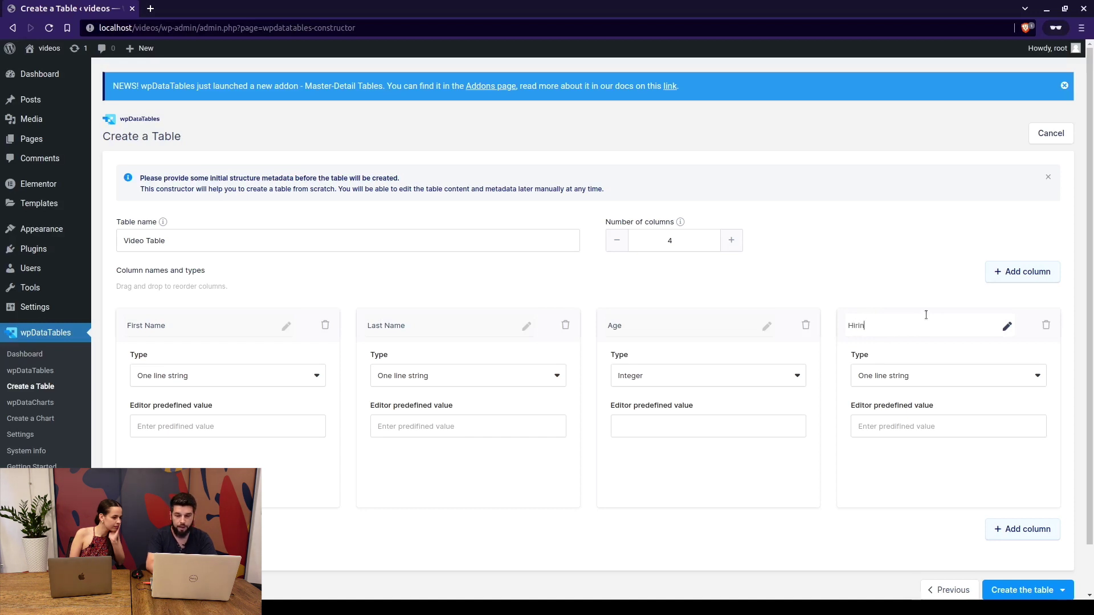
click(903, 381)
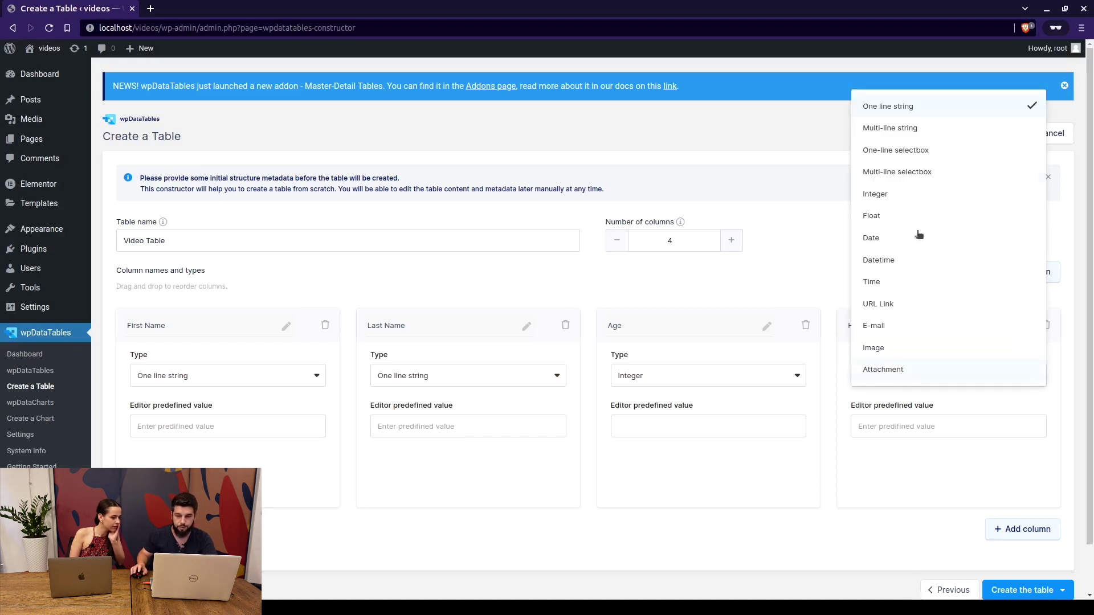
click(871, 238)
scroll(916, 475, down, 2)
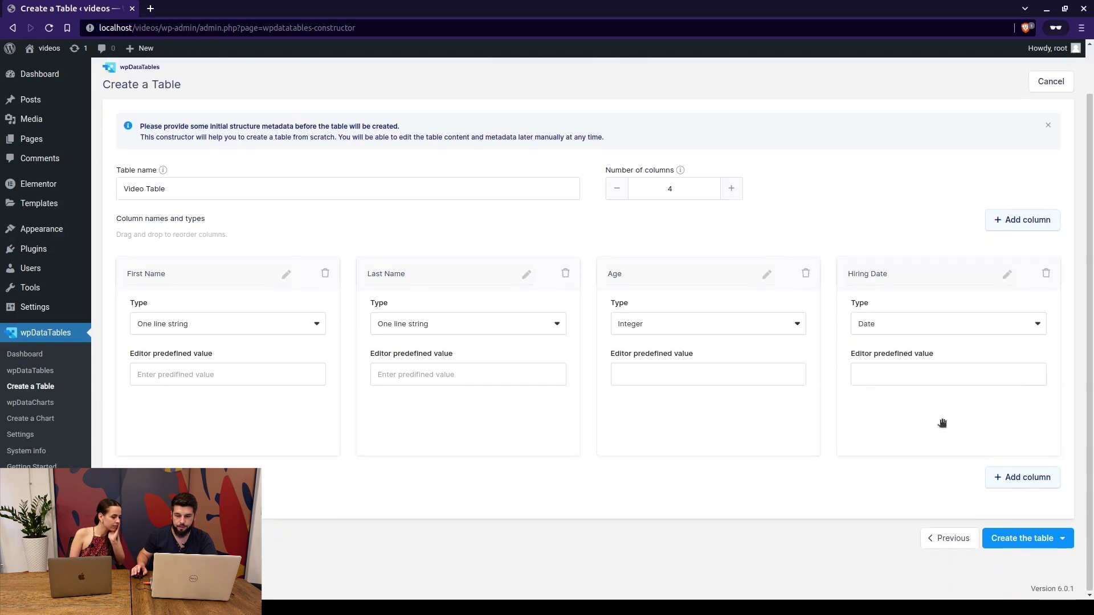
click(1037, 538)
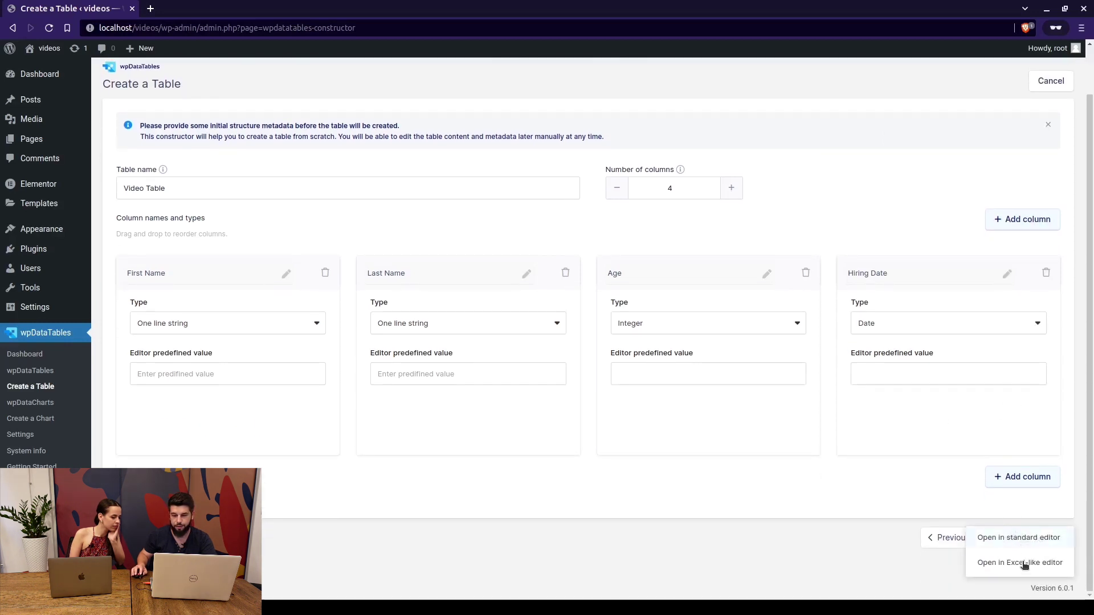
- Create the table for standard editing and look over its settings sections
click(1037, 538)
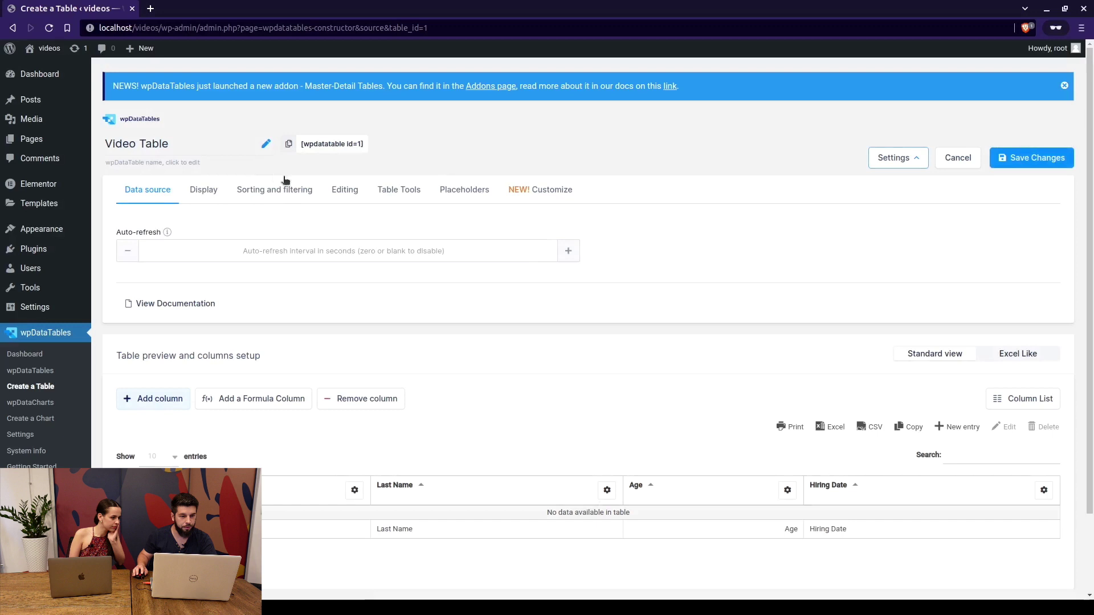
click(219, 193)
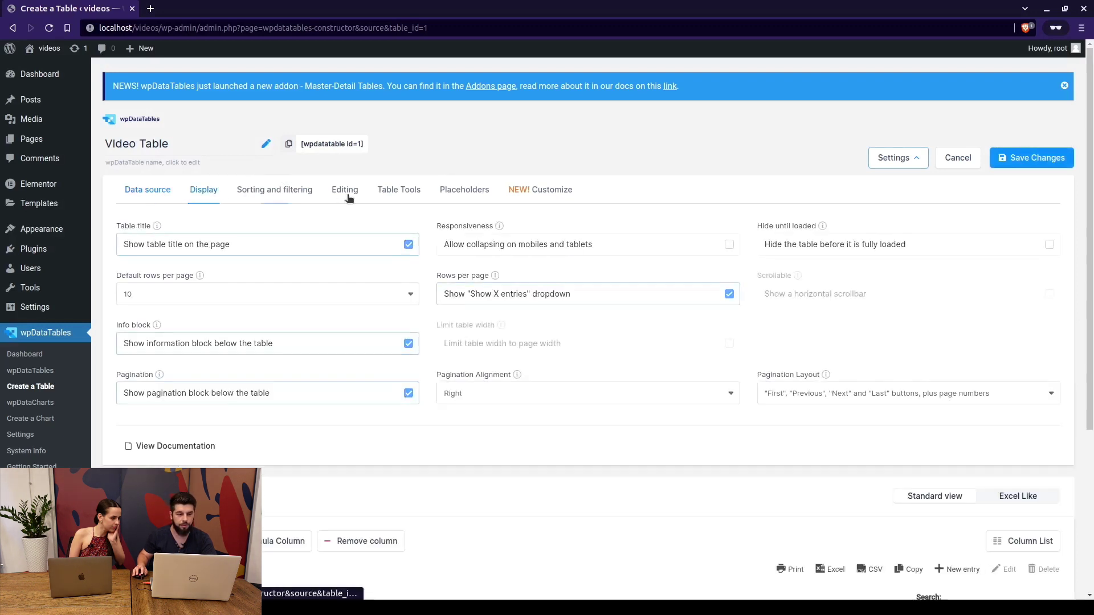
click(345, 190)
click(148, 190)
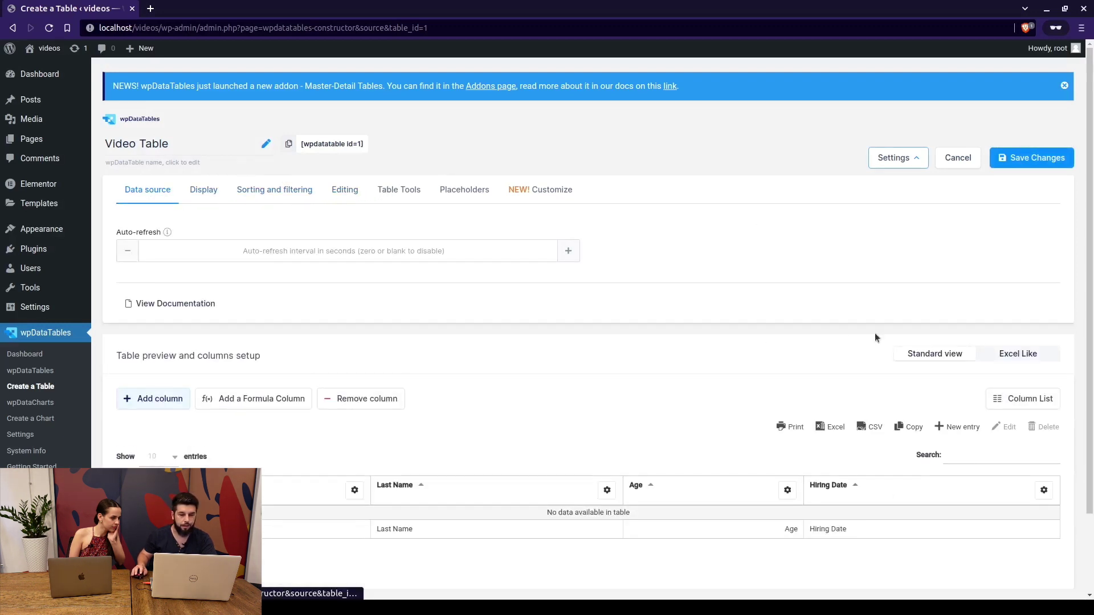
- Add a row with the employee's first and last name, Age 34 and Hiring Date 17/11/2019
click(960, 427)
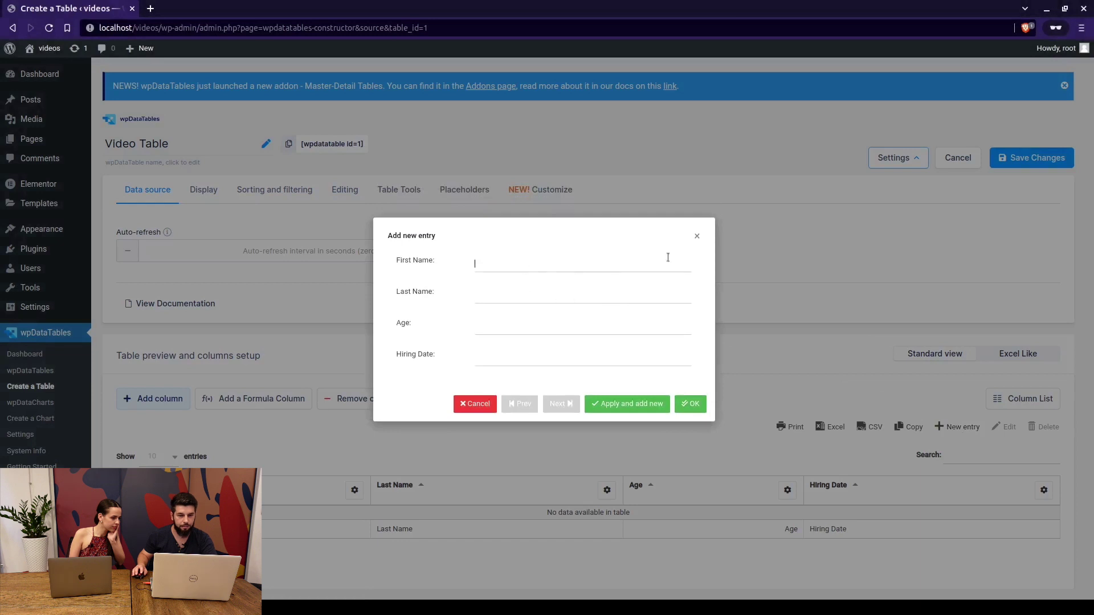
text(Aleksandar)
key(Tab)
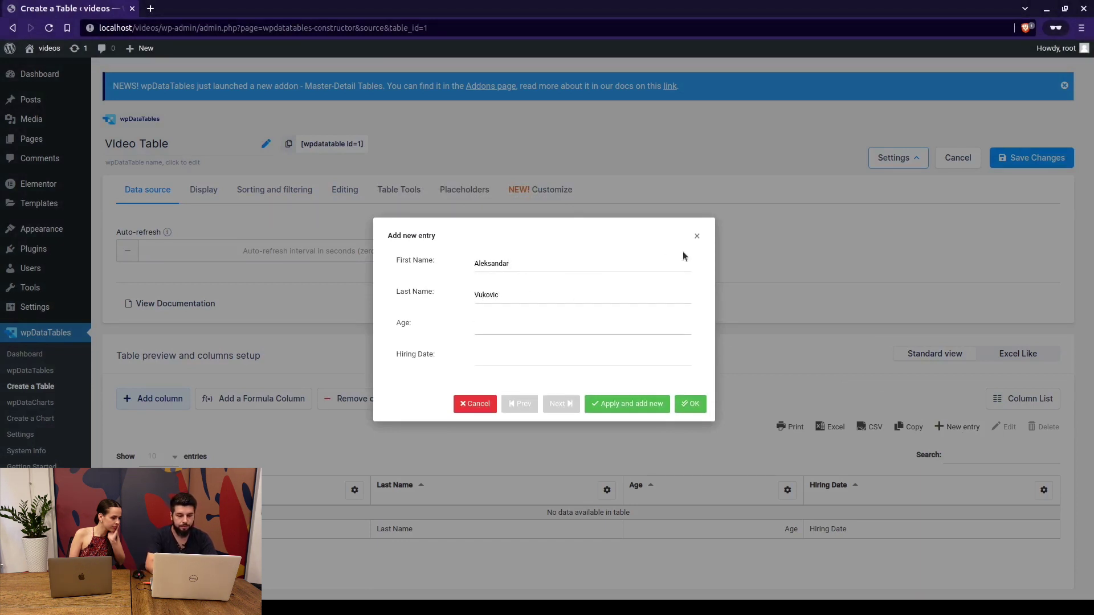
text(34)
key(Tab)
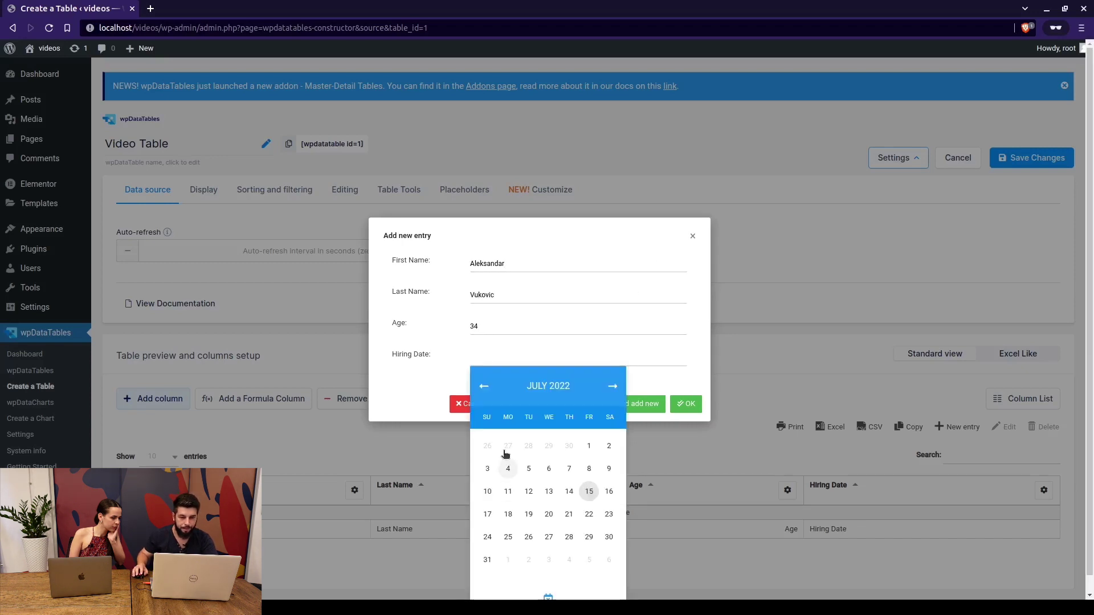
click(546, 385)
click(546, 387)
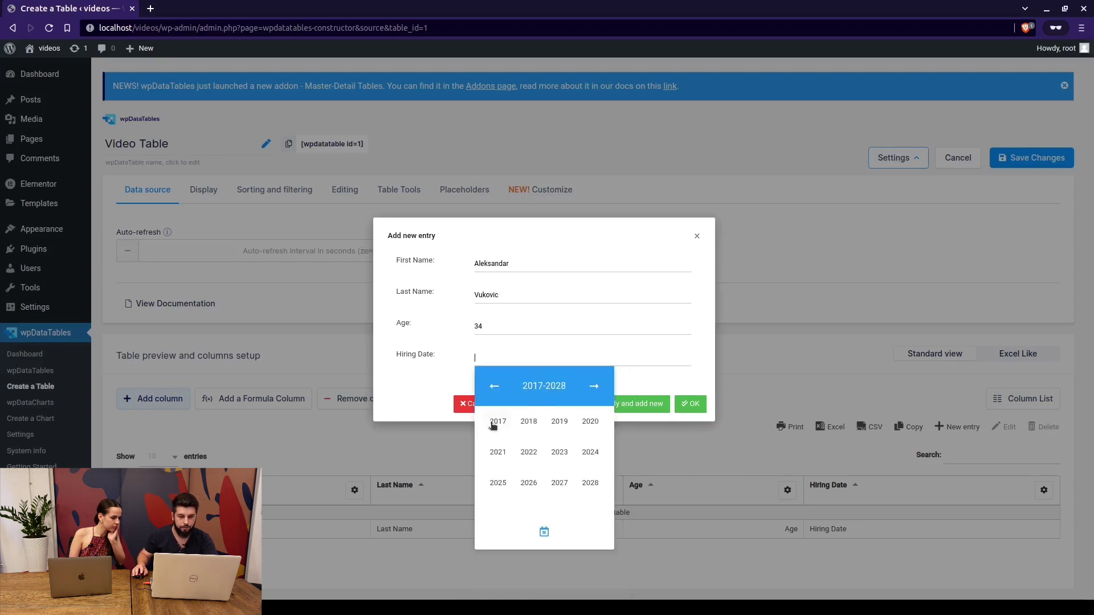
click(565, 424)
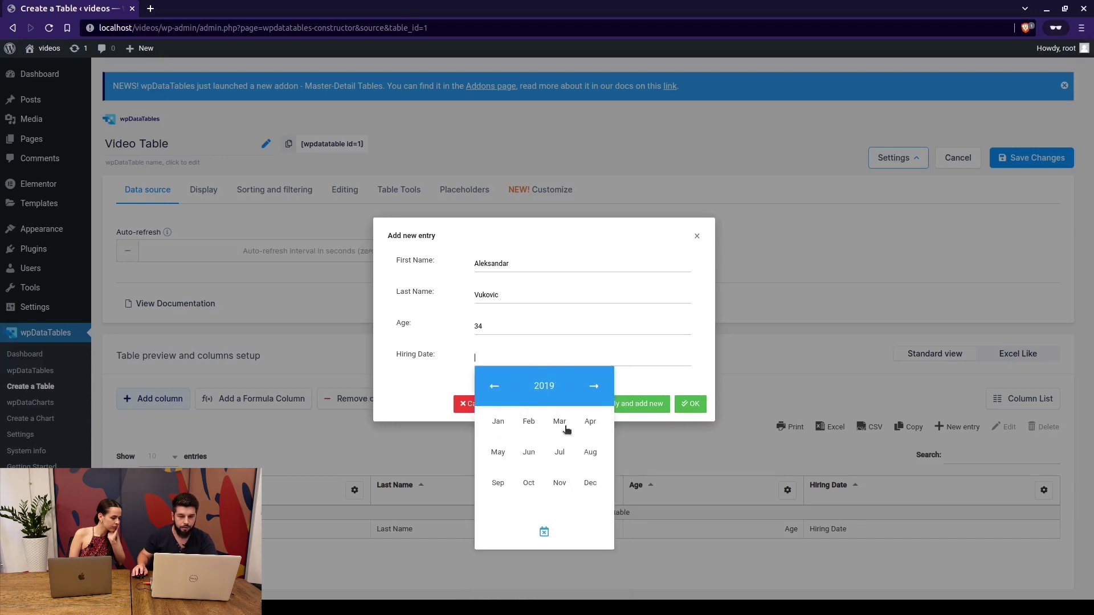
click(563, 482)
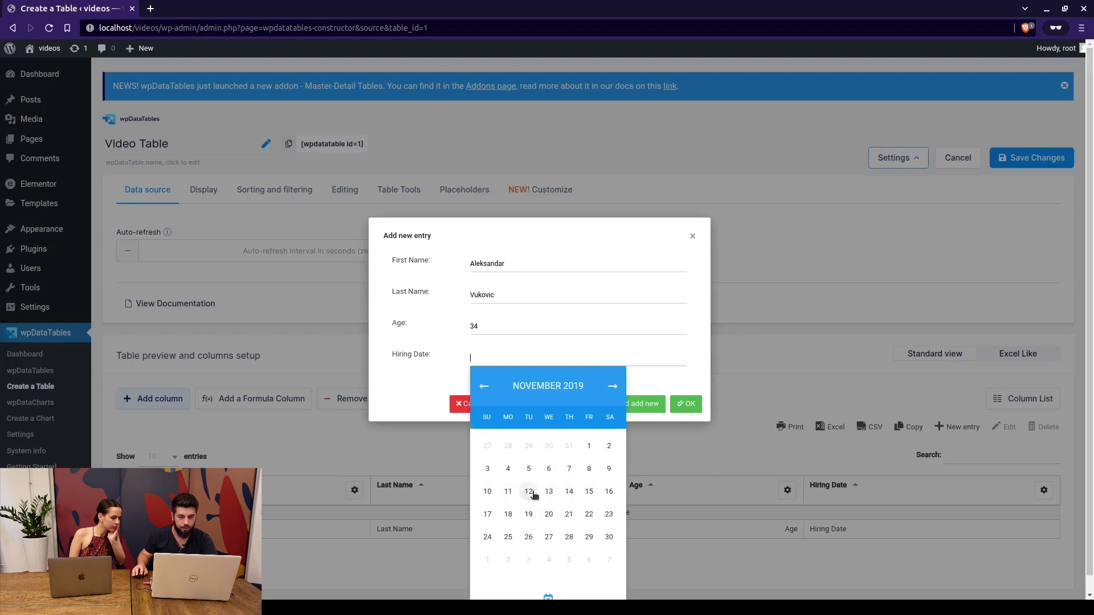
click(489, 514)
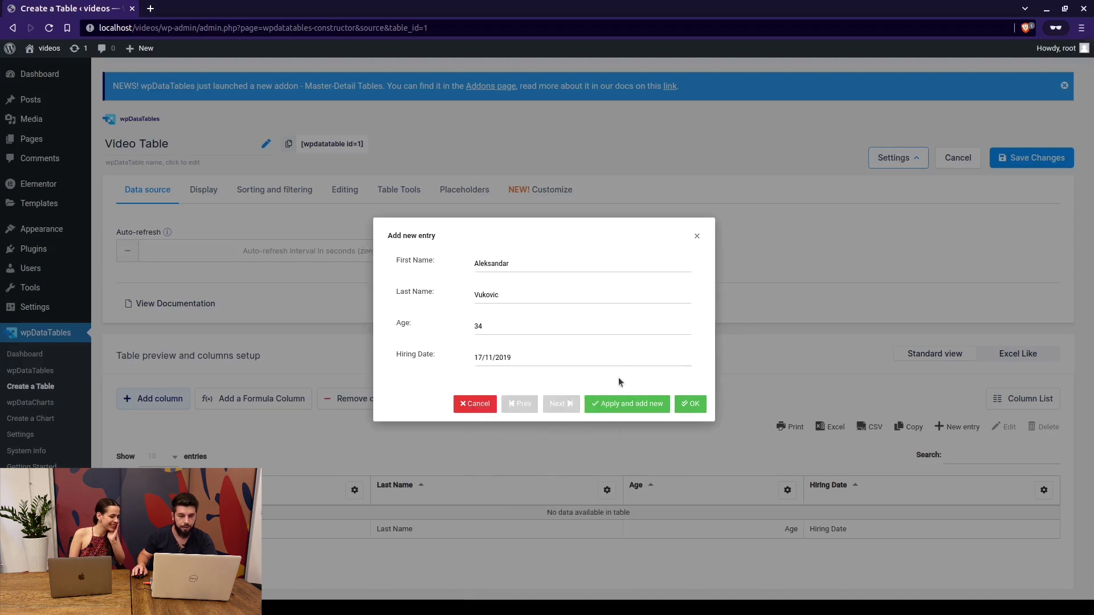
click(687, 405)
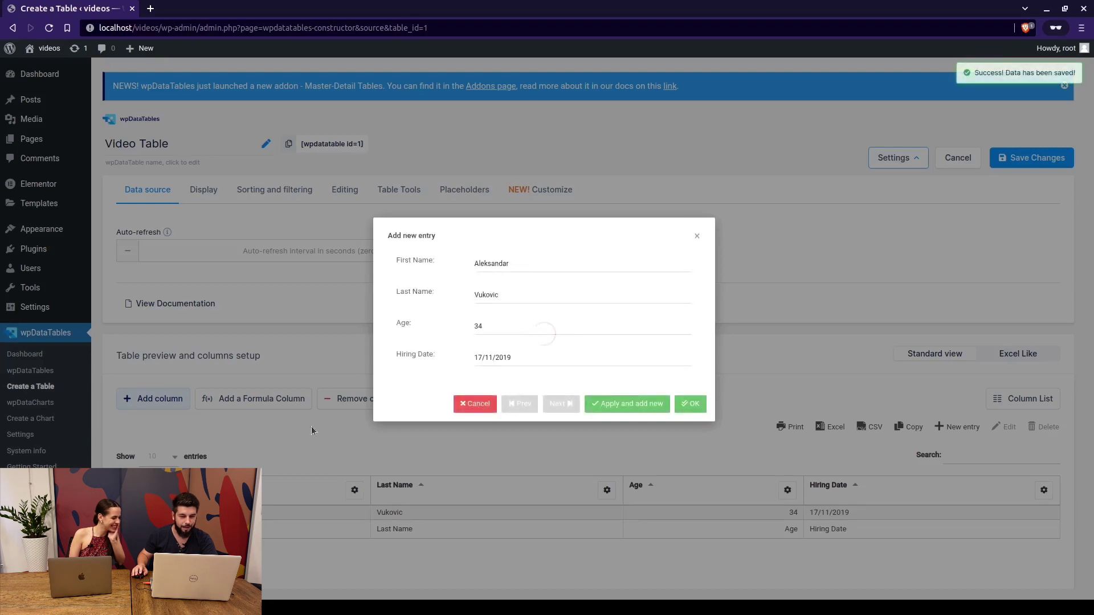
- Enable Responsiveness and Hide until loaded in the table's Display settings
scroll(483, 405, down, 2)
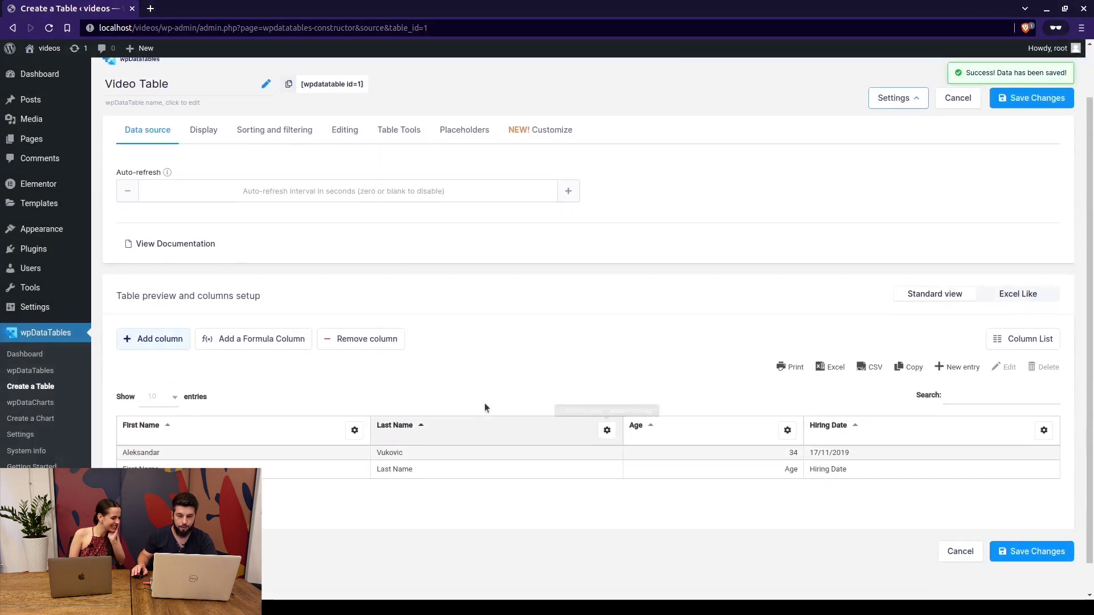
scroll(302, 233, up, 2)
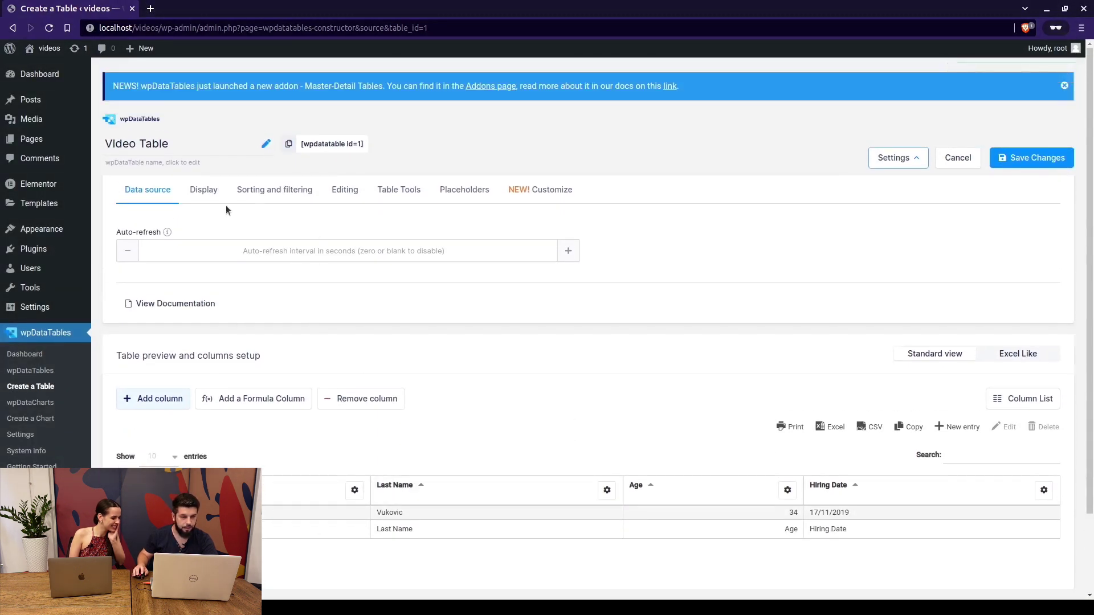
click(205, 190)
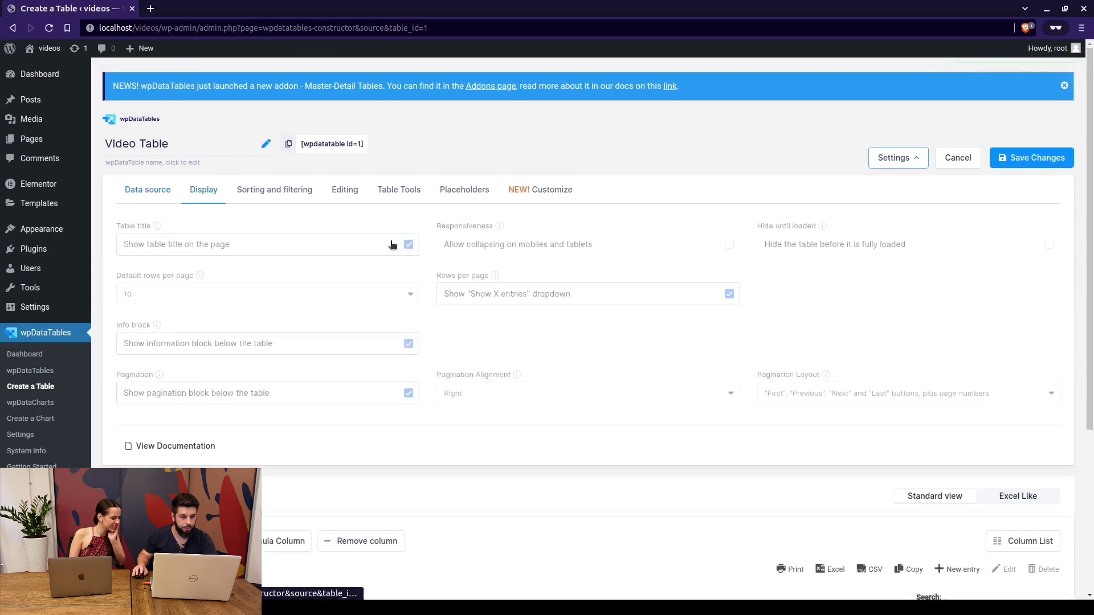
click(518, 247)
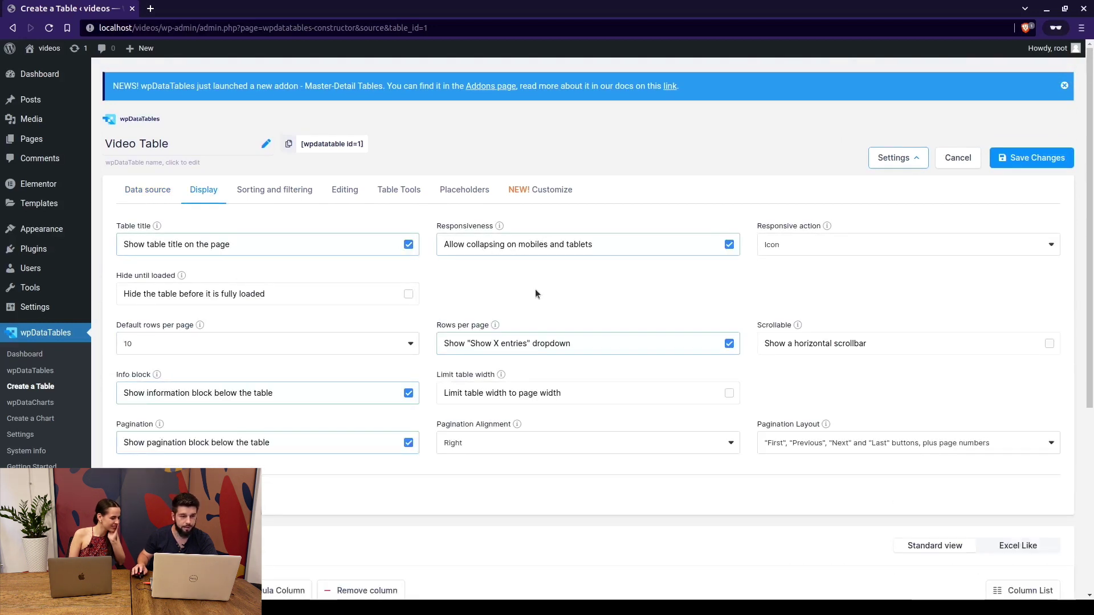
click(400, 295)
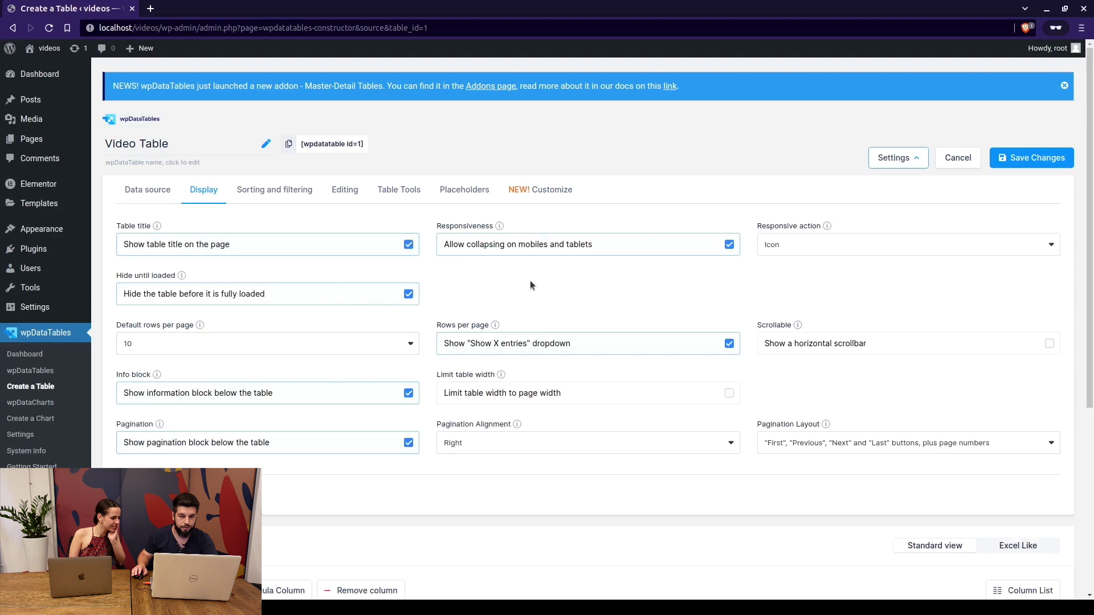
- Turn on Allow front-end editing in the Editing settings
click(338, 194)
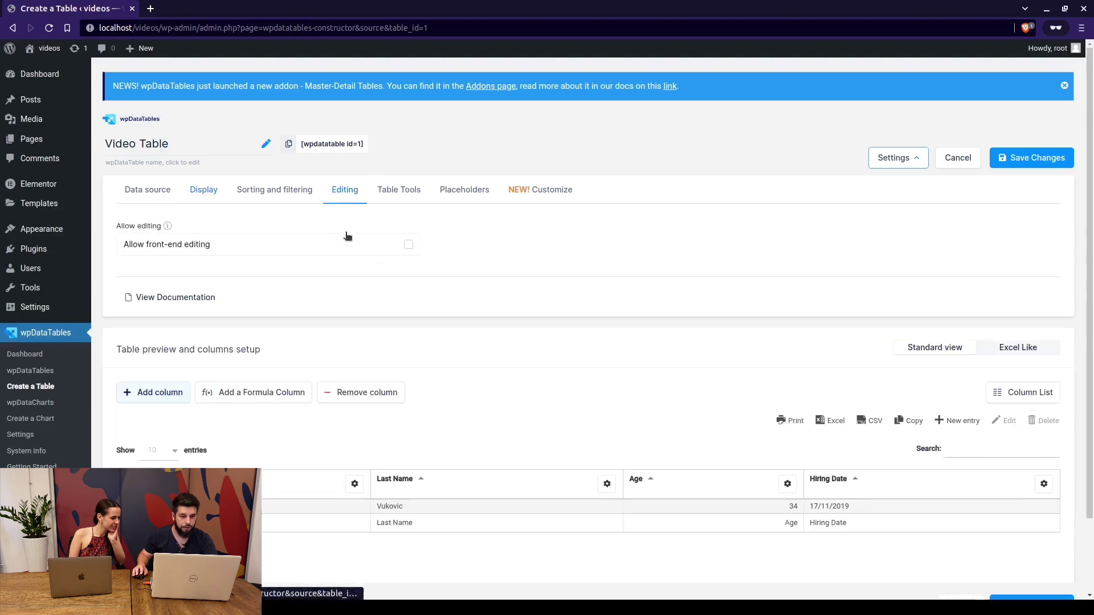
click(392, 244)
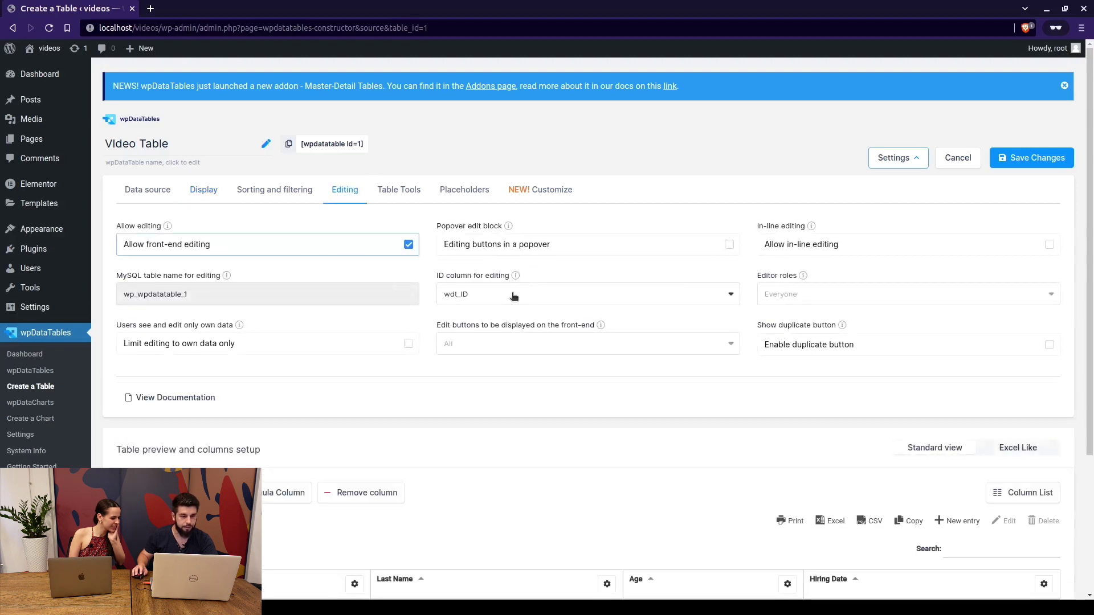
scroll(450, 306, down, 2)
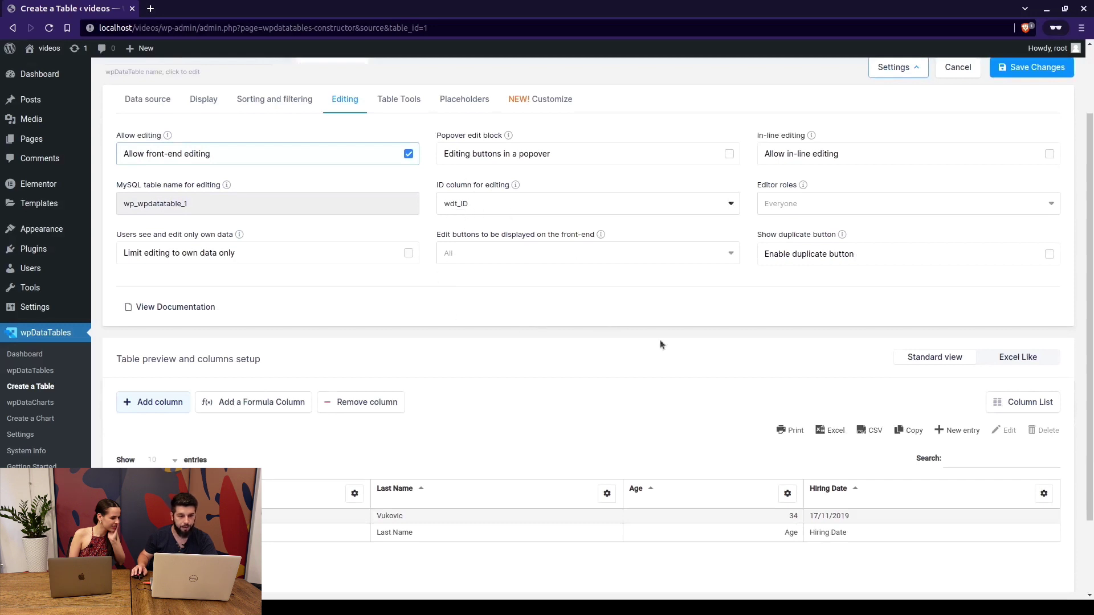
- Switch the wdt_ID column to visible in the Column List and save it
click(1029, 401)
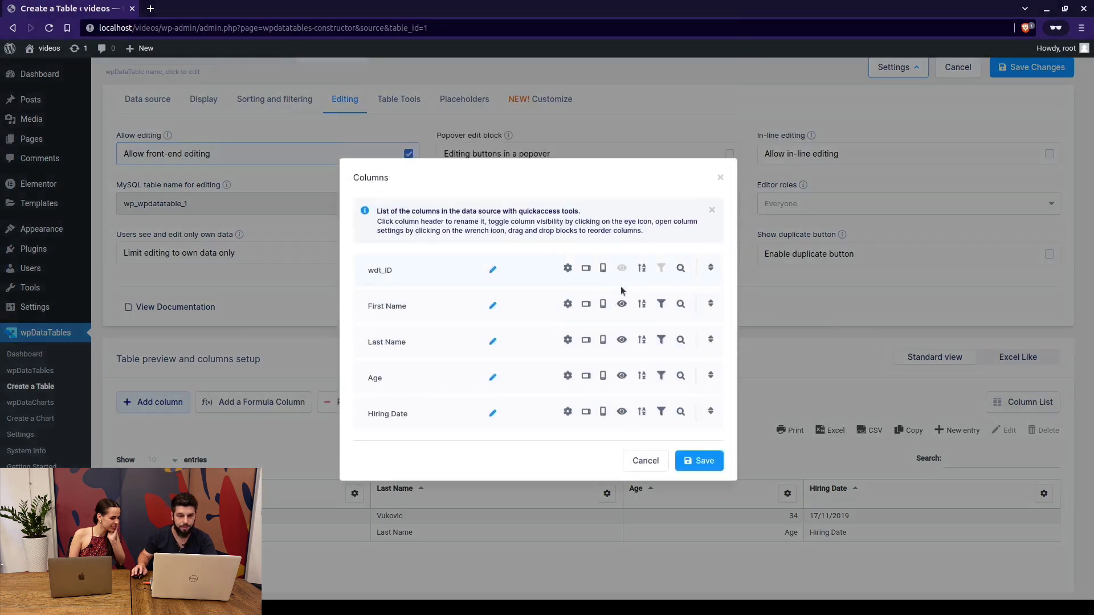
click(622, 268)
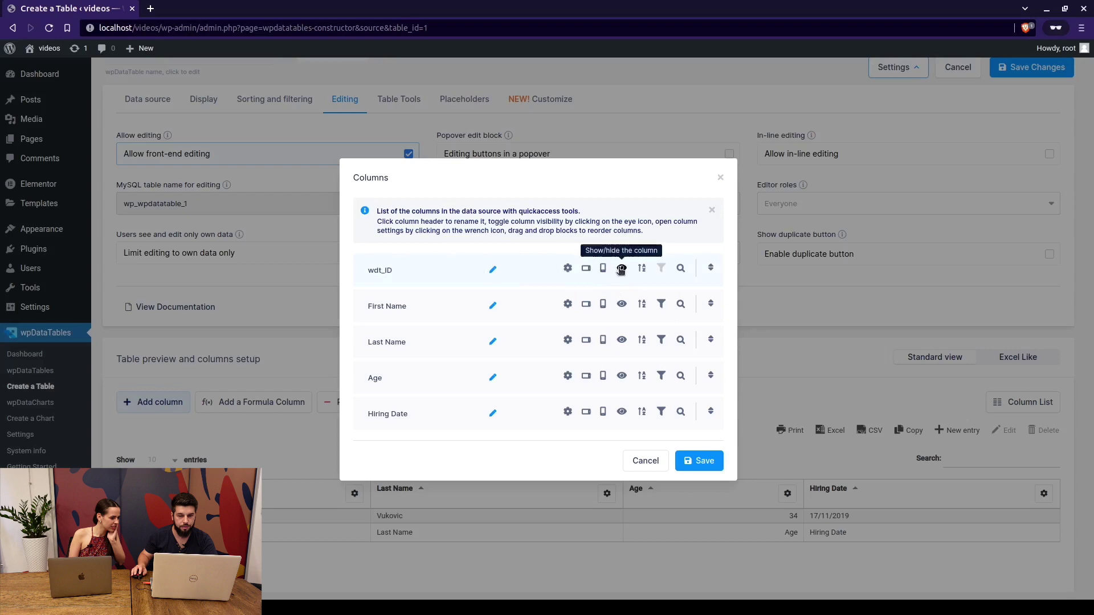
click(700, 455)
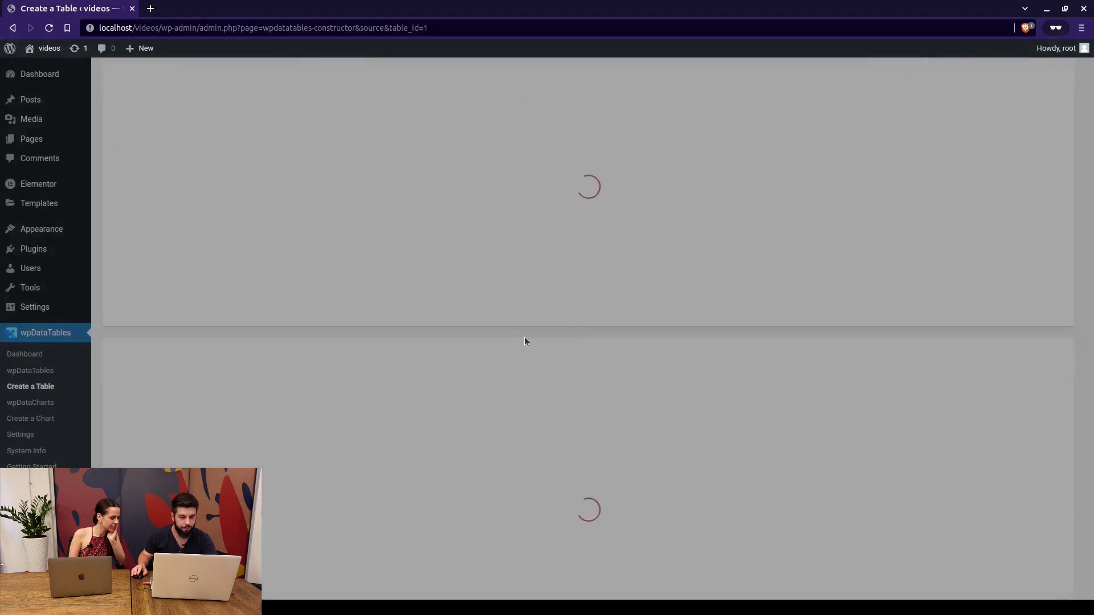
scroll(196, 440, down, 2)
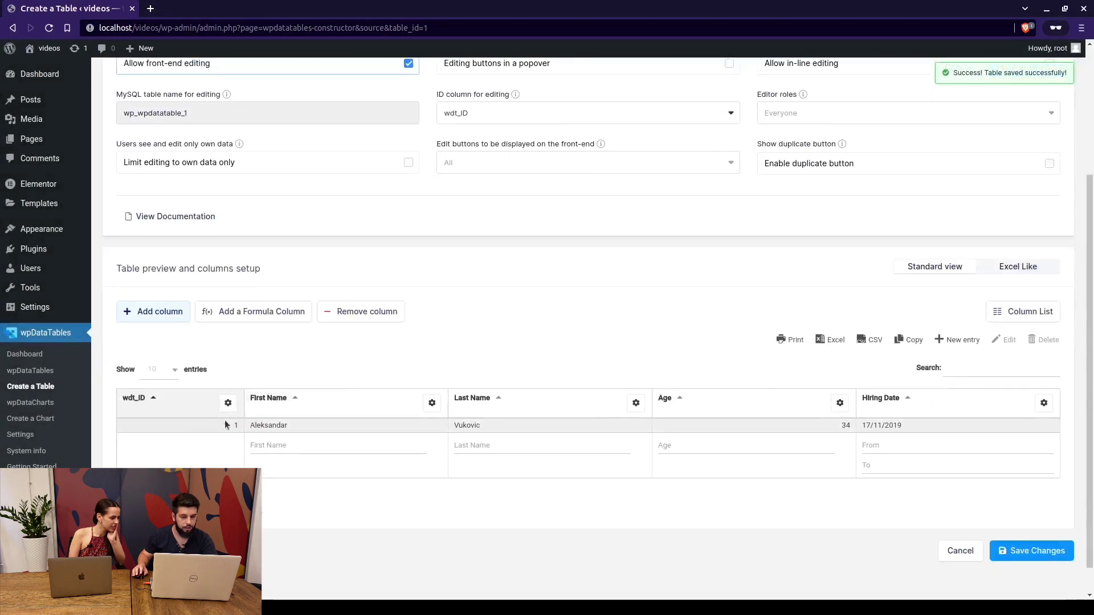
scroll(505, 335, up, 1)
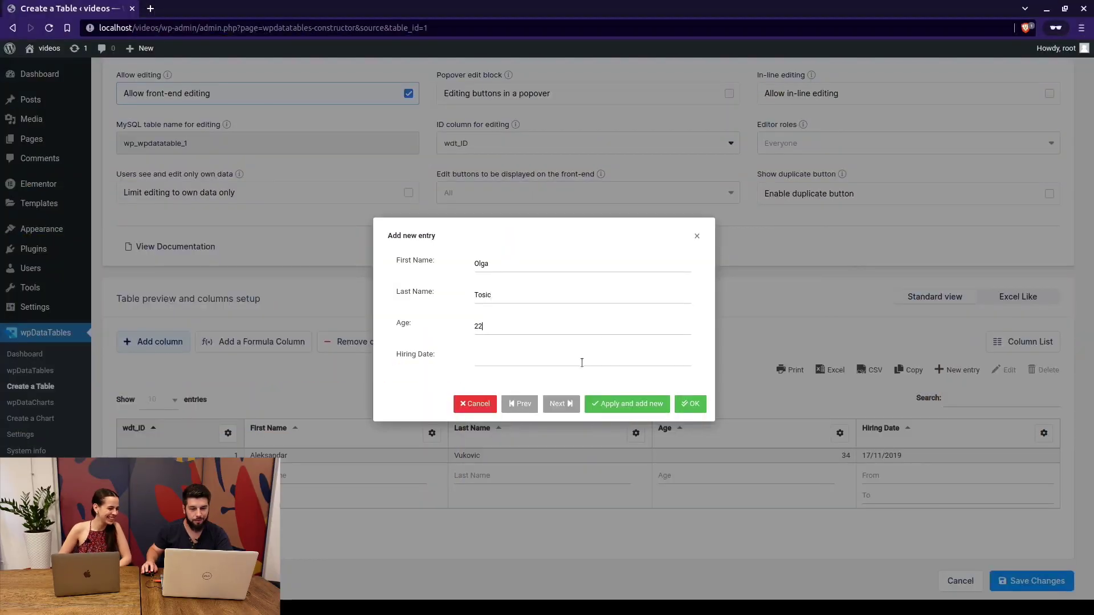
- Complete the second row with Hiring Date 12/08/2021, save it, then save the table changes
key(Tab)
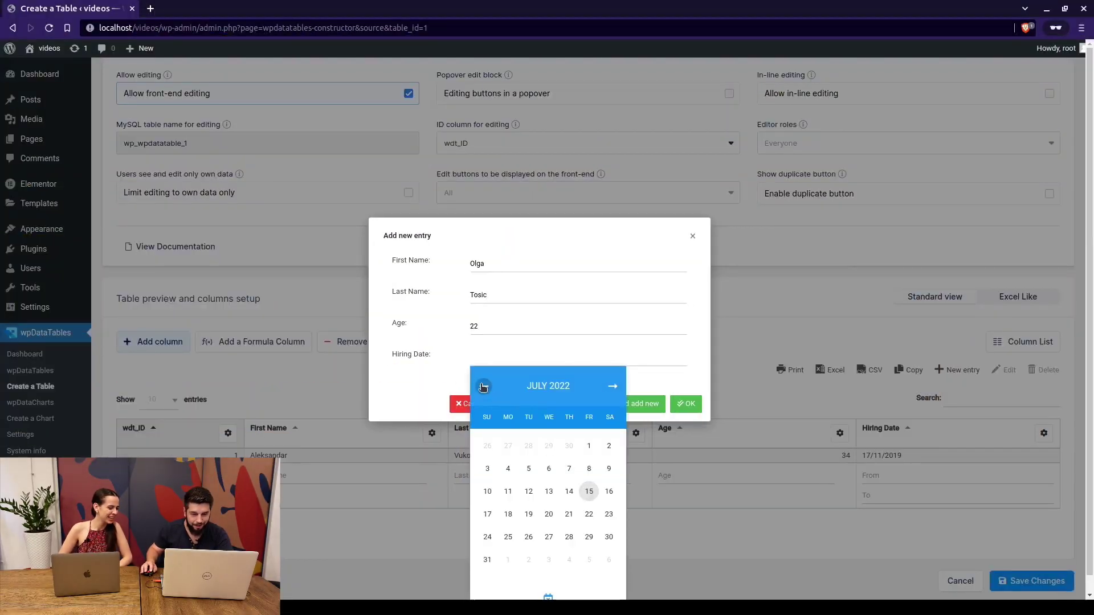
click(547, 394)
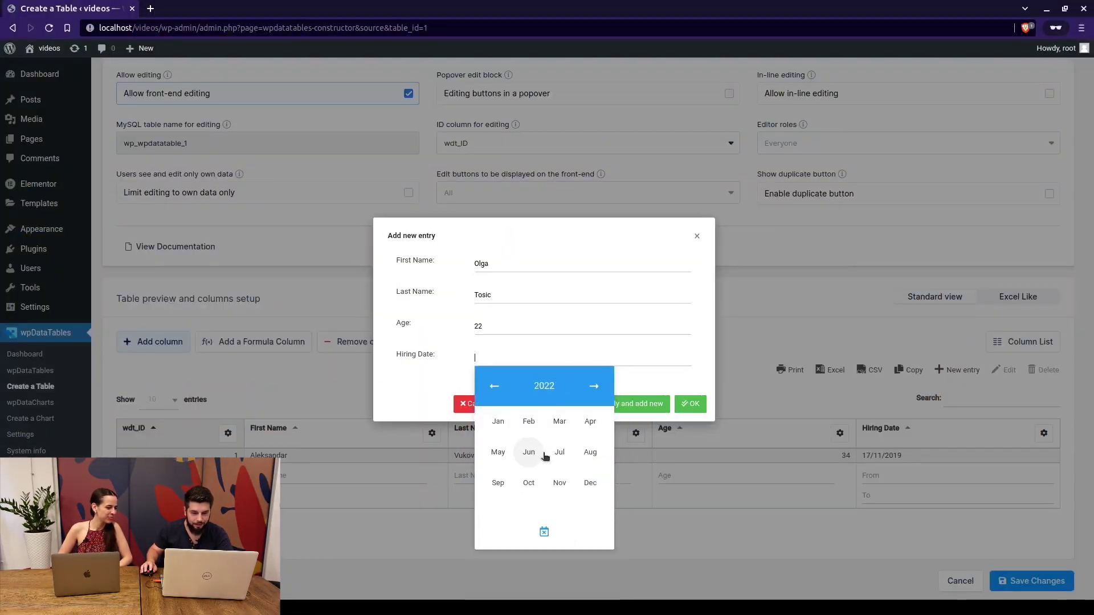
click(542, 389)
click(499, 452)
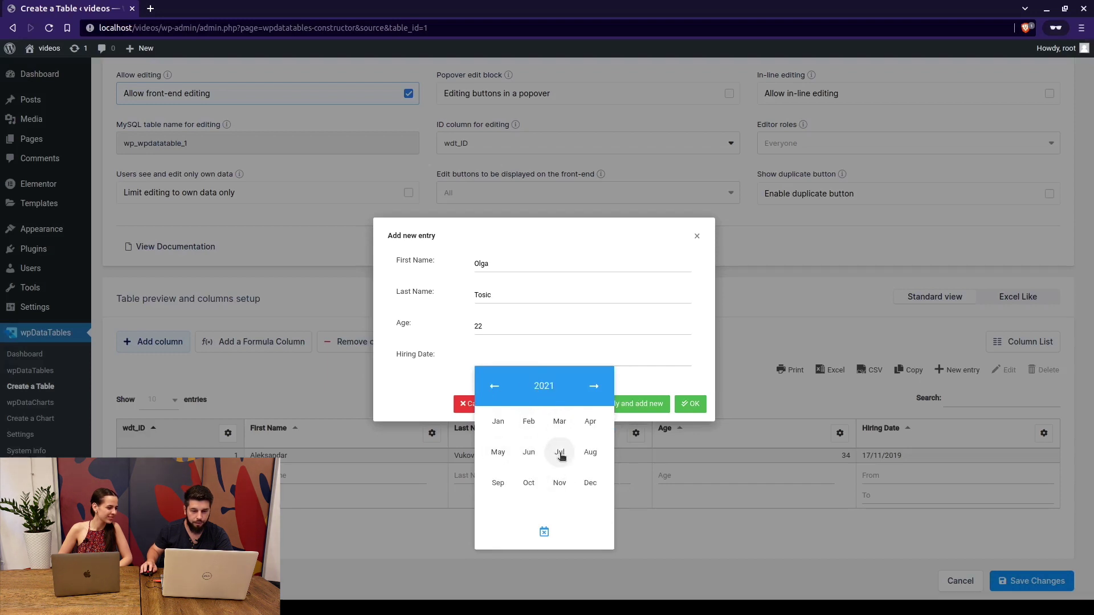
click(590, 452)
click(568, 473)
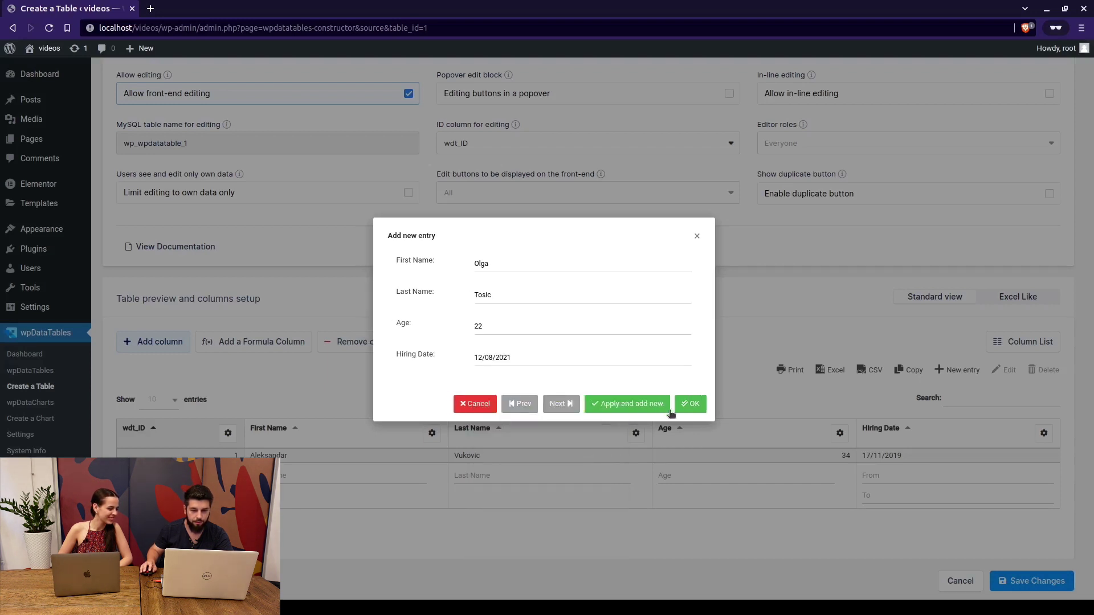
click(679, 405)
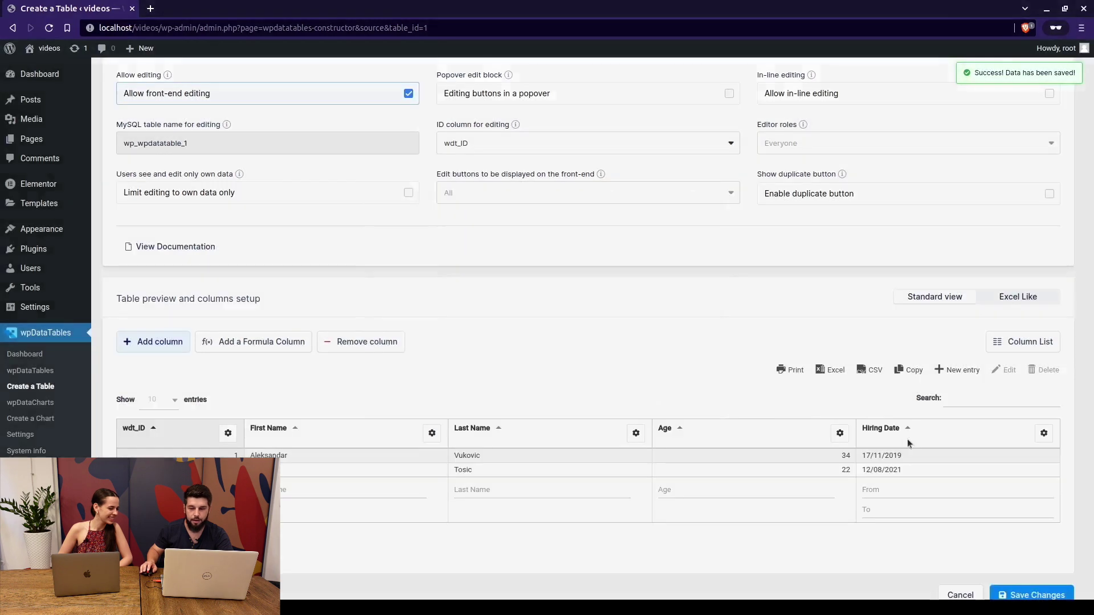
scroll(1026, 527, down, 1)
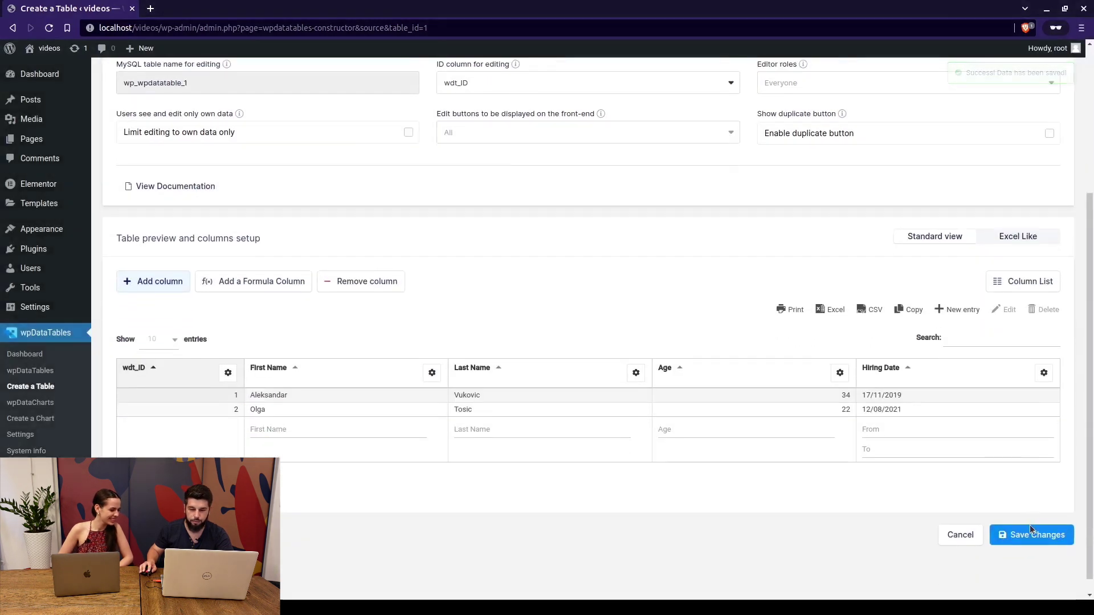
click(1030, 534)
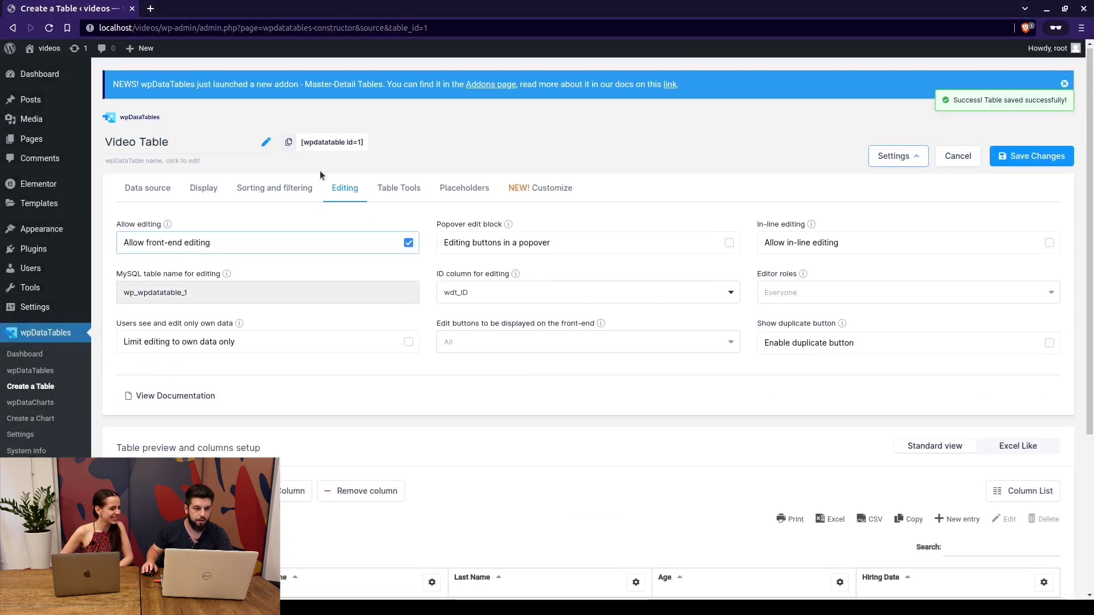
- Copy the table's shortcode and start a new WordPress page
click(289, 142)
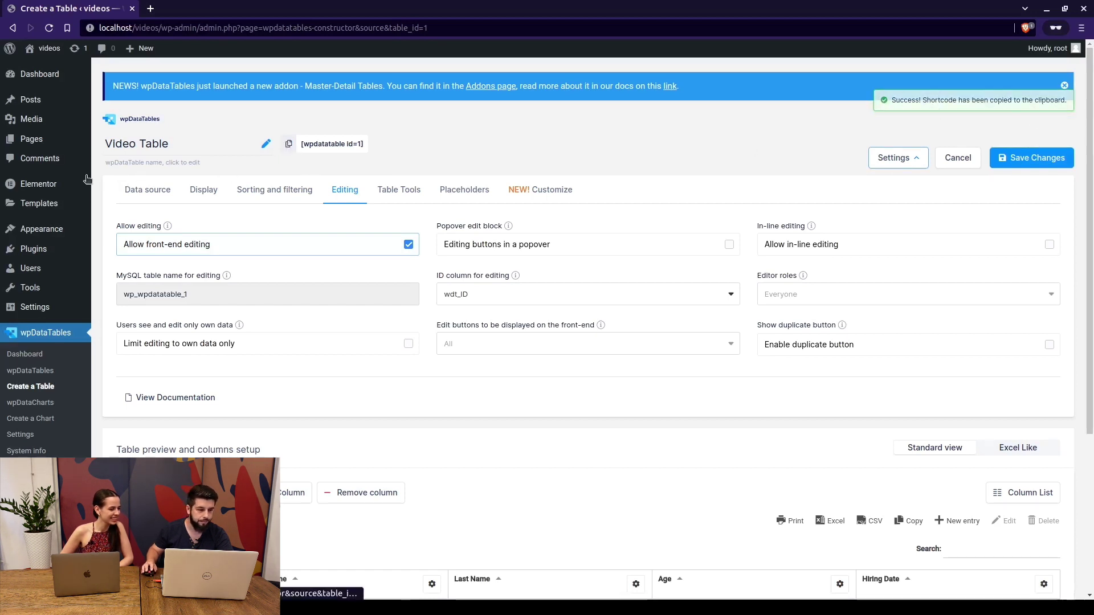
mouse_move(33, 140)
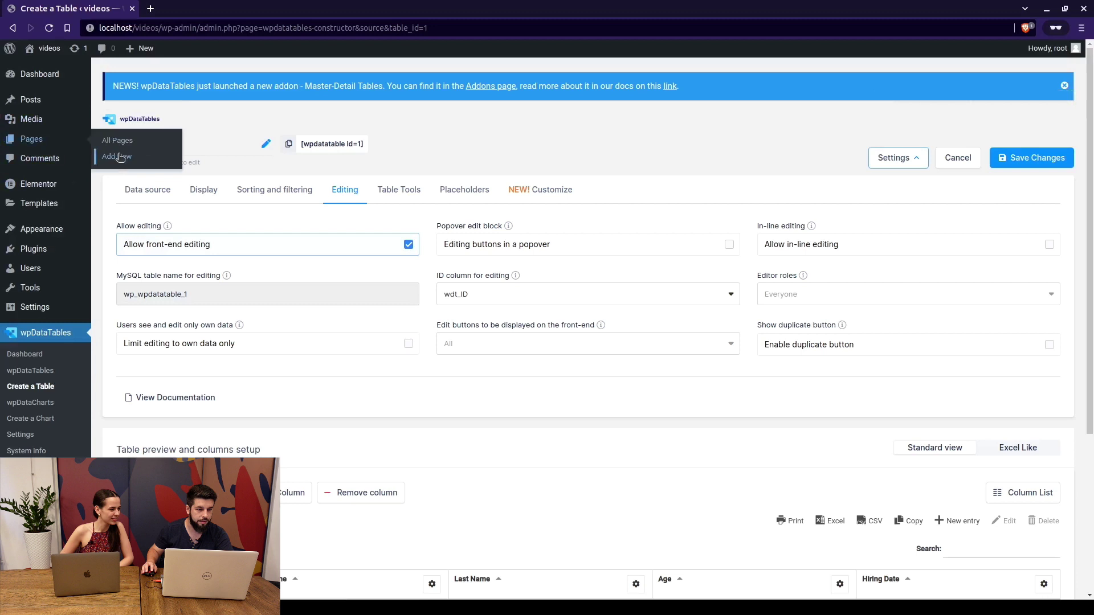
click(160, 157)
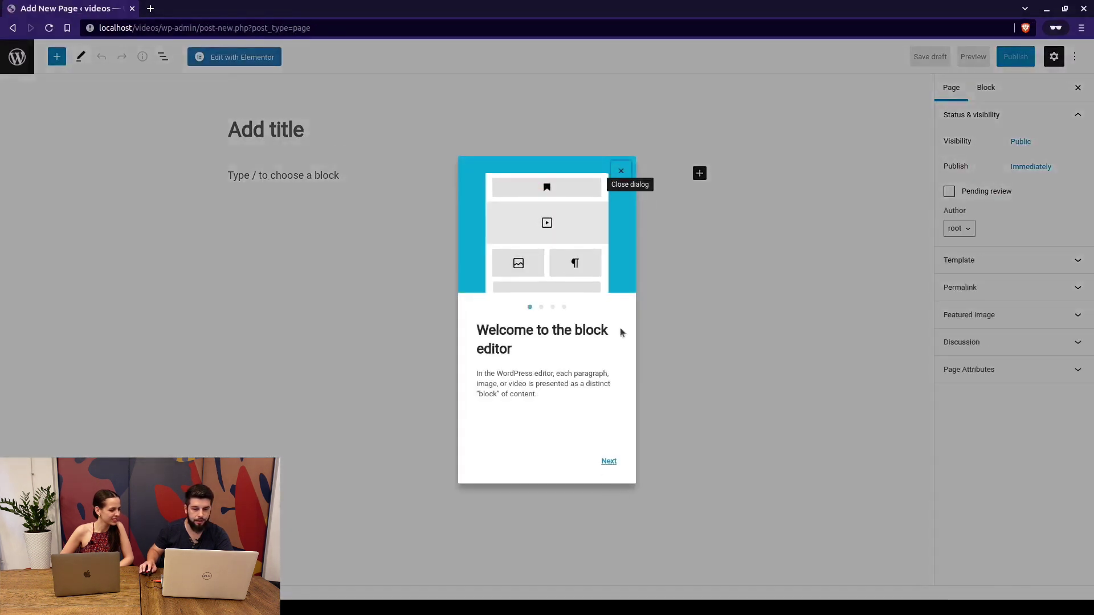
- Title the page 'Video Table' and open it in Elementor
click(620, 172)
click(265, 118)
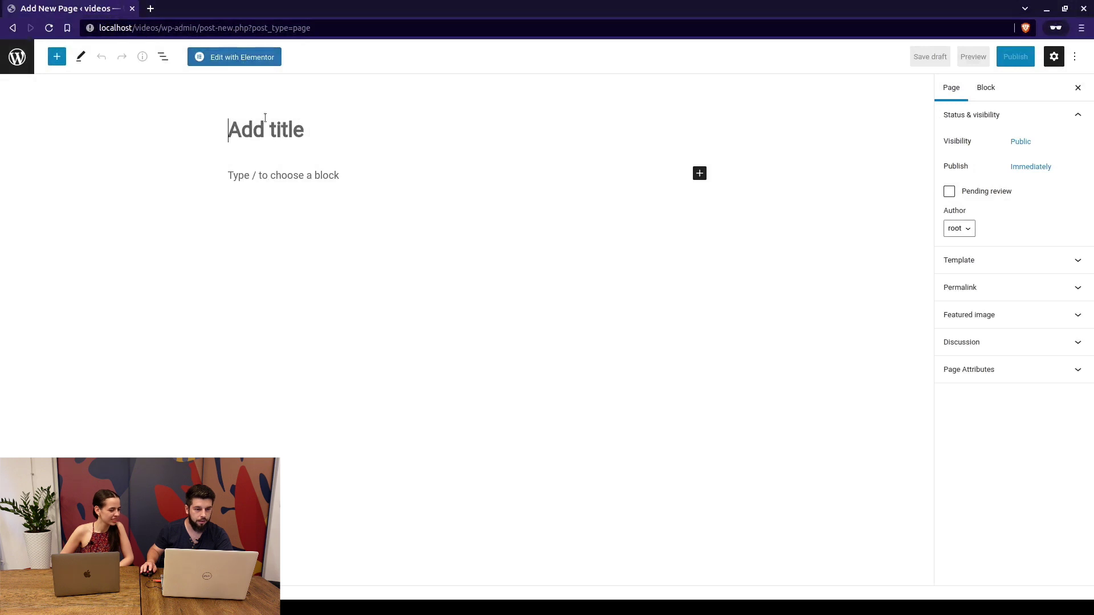
text(Video Table)
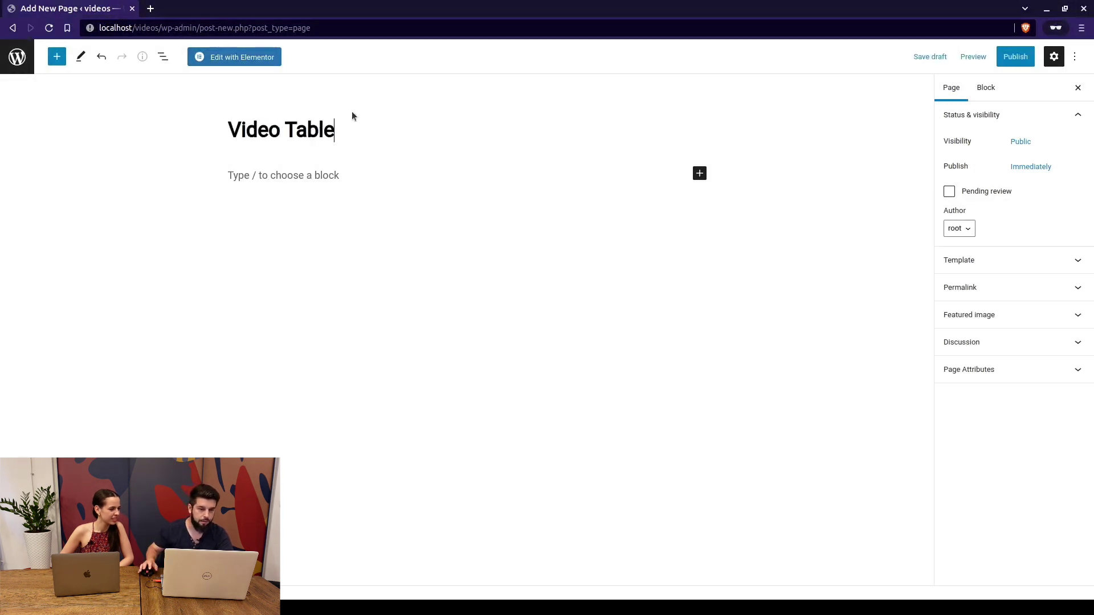
click(235, 57)
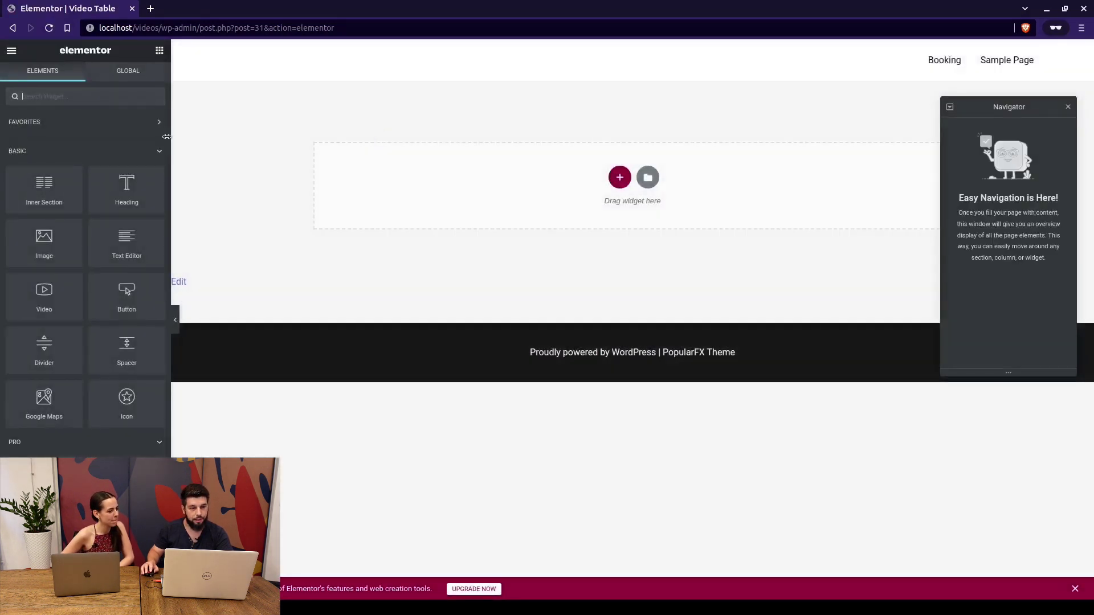
- Drop the wpDataTables widget into the section, choosing Video Table (id: 1) and Regular wpDataTable view
text(wpd)
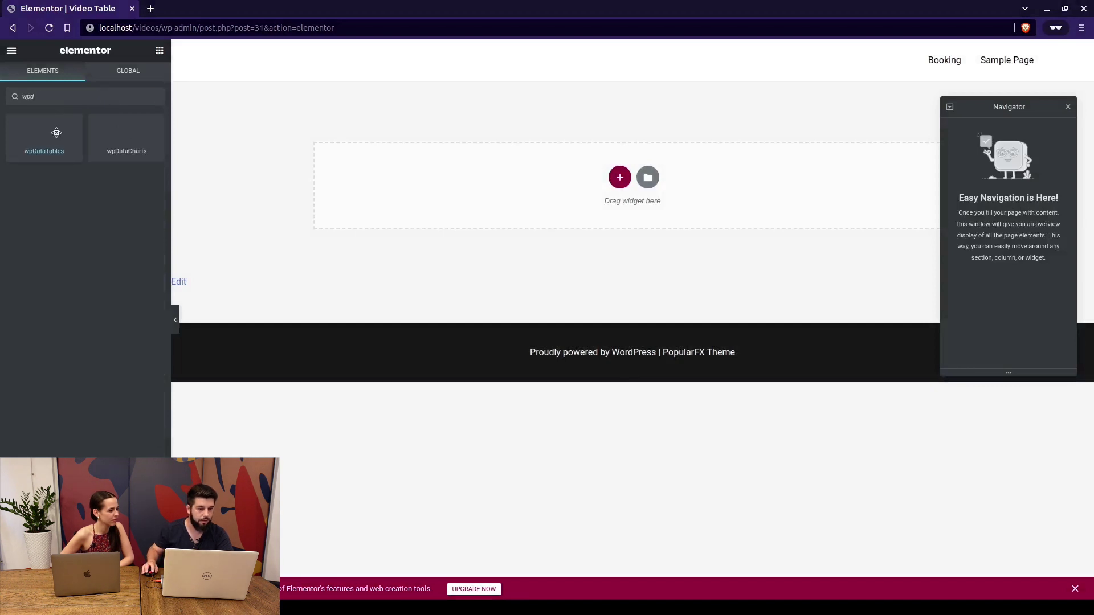
drag(56, 132, 528, 205)
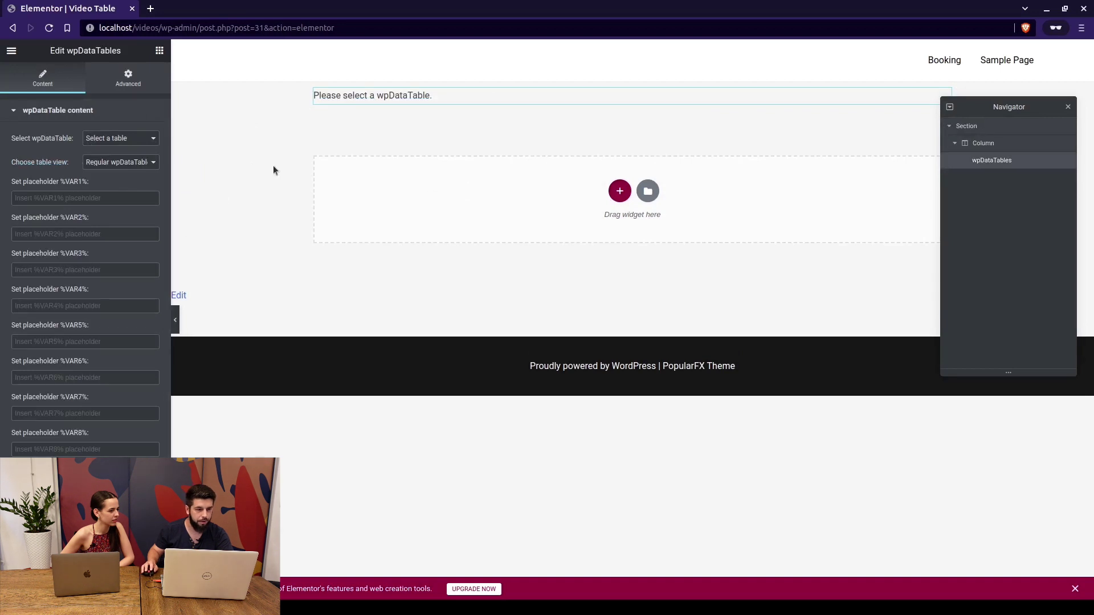
click(144, 138)
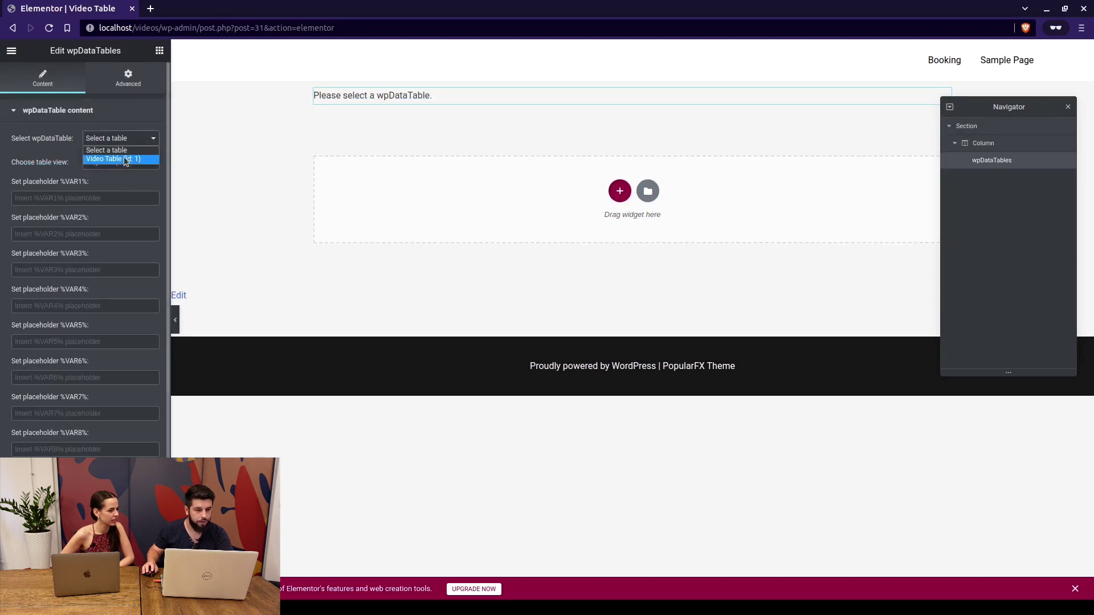
click(129, 160)
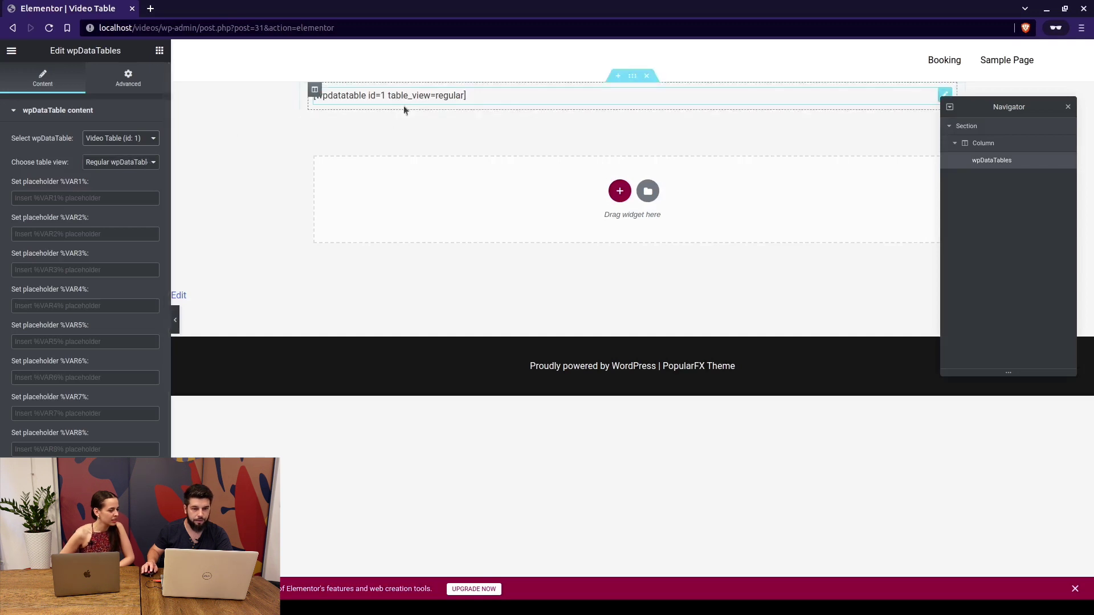
click(133, 163)
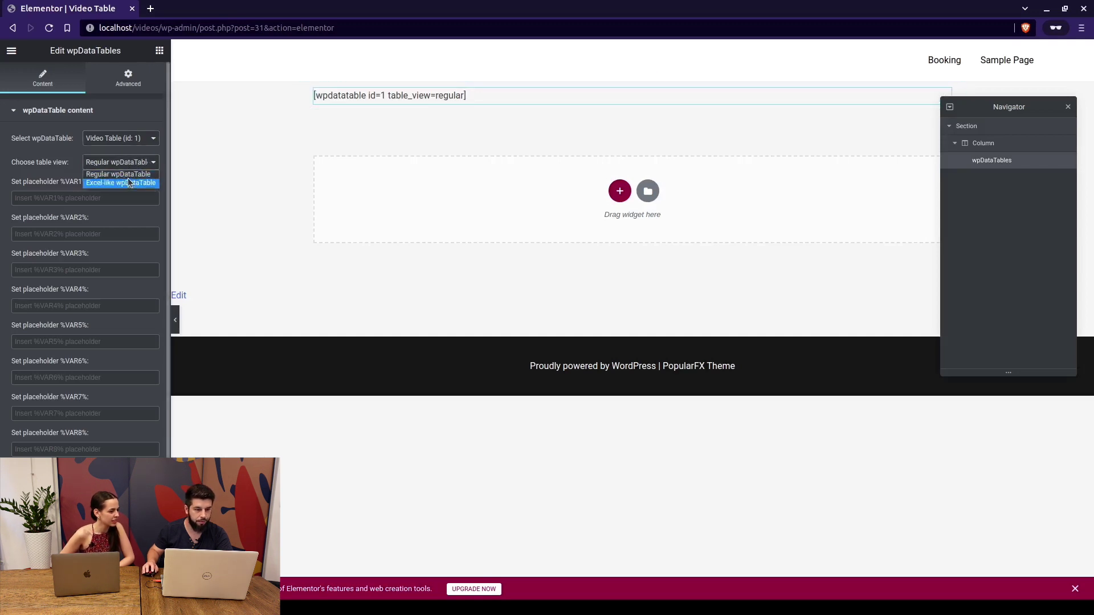
click(116, 175)
scroll(98, 213, down, 1)
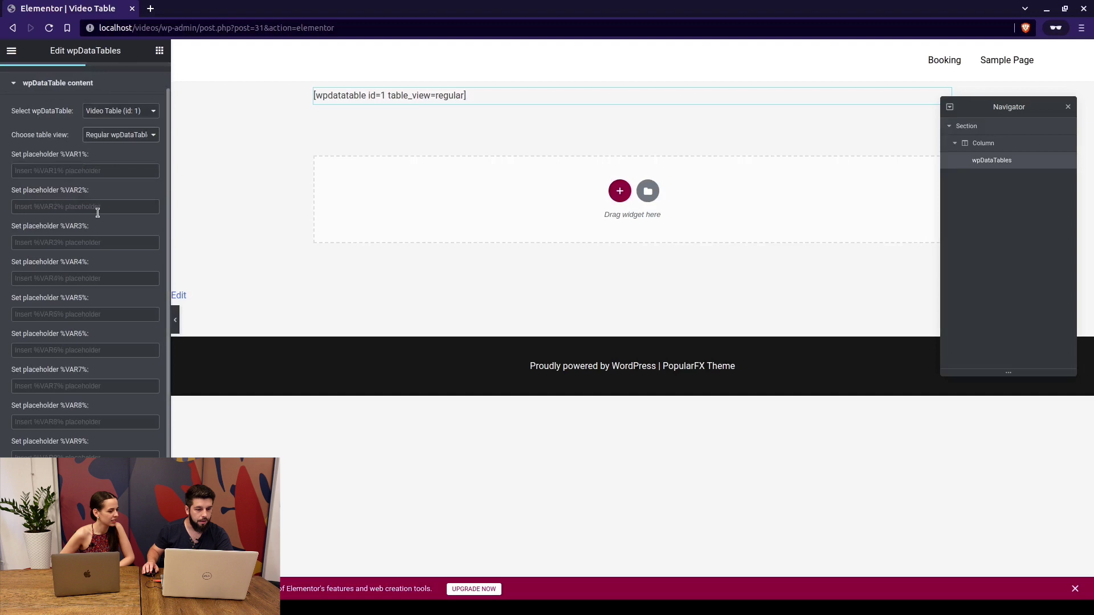
- Scroll up the live page to view the Video Table and its two rows
scroll(107, 205, up, 1)
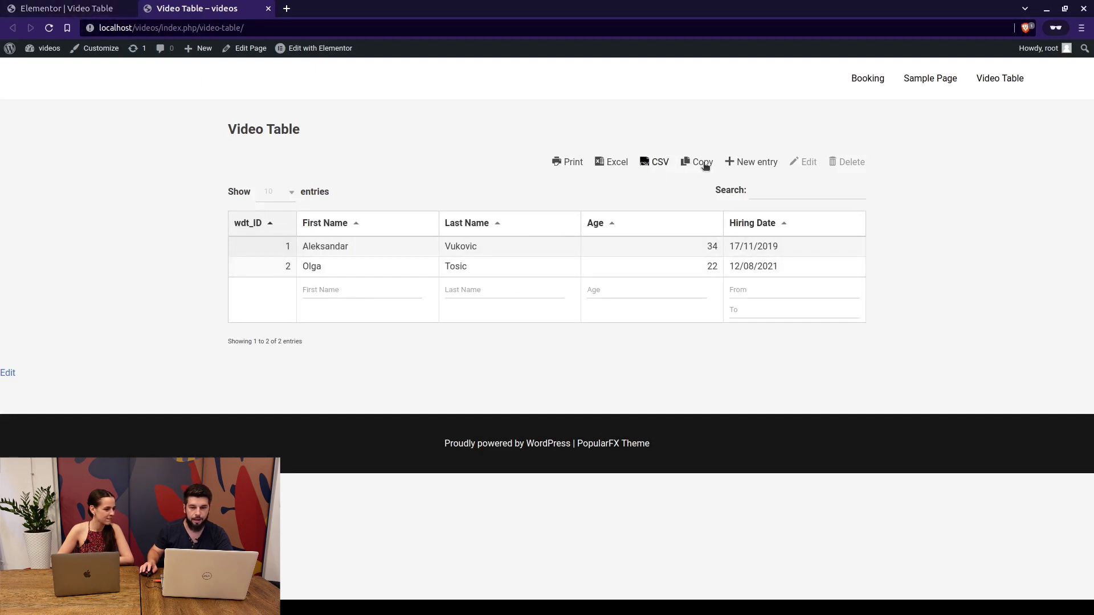
- Start a new table entry and fill in the first and last name fields
click(735, 164)
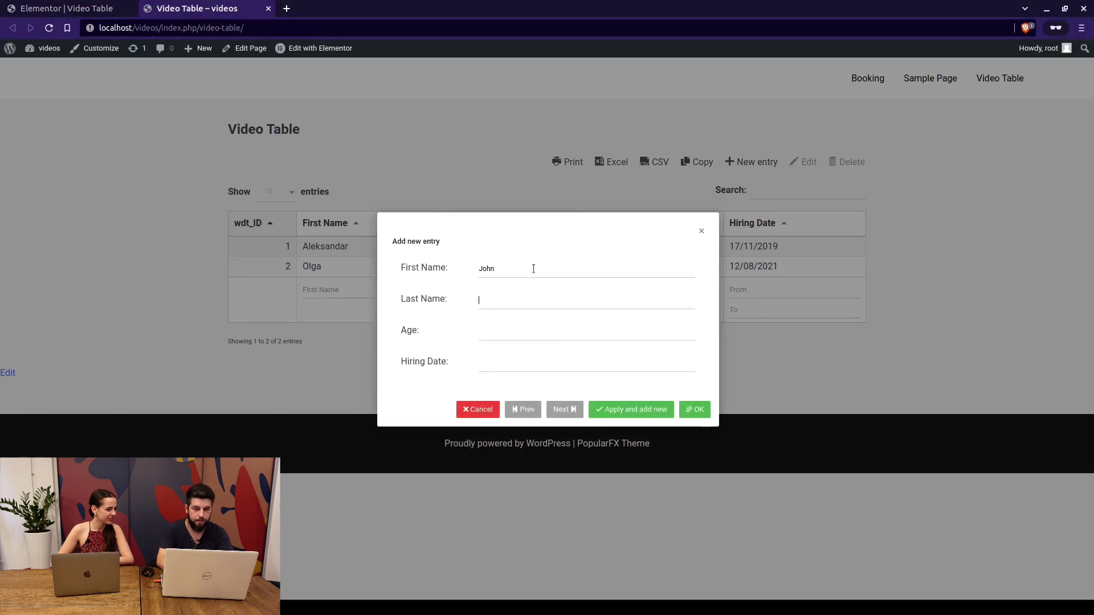
text(Due)
key(BackSpace)
key(BackSpace)
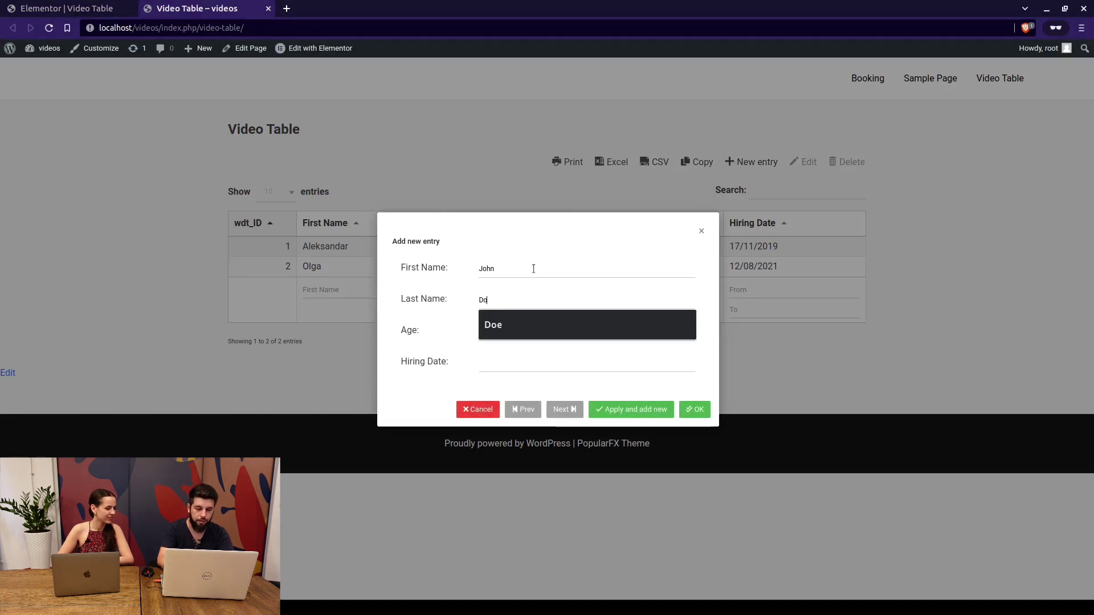
text(oe)
click(614, 326)
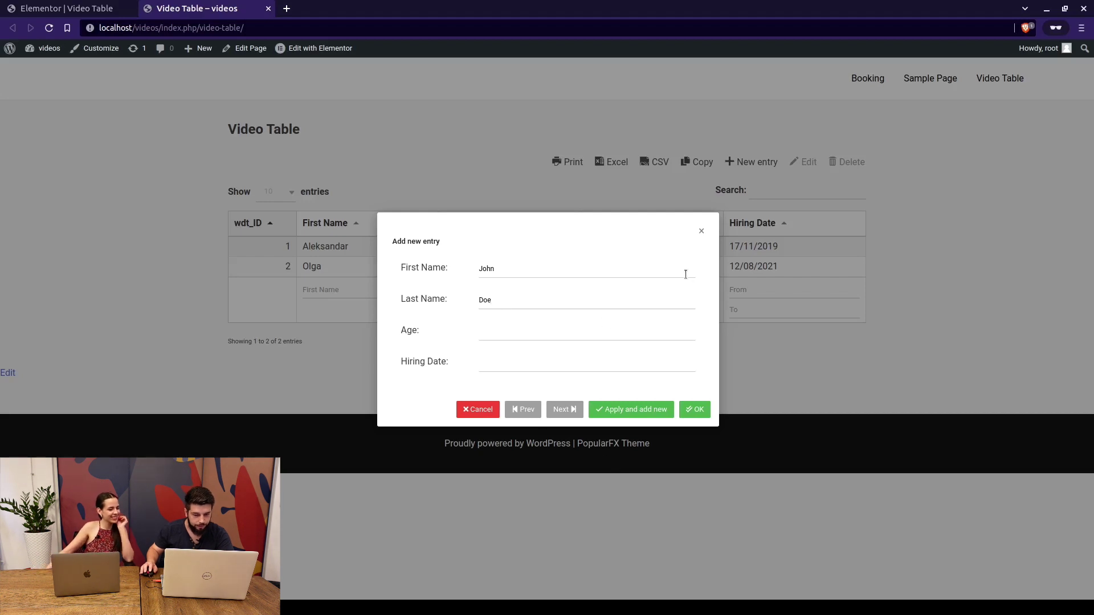
- Pick 15/07/1965 as the hiring date in the calendar and save the entry
click(573, 365)
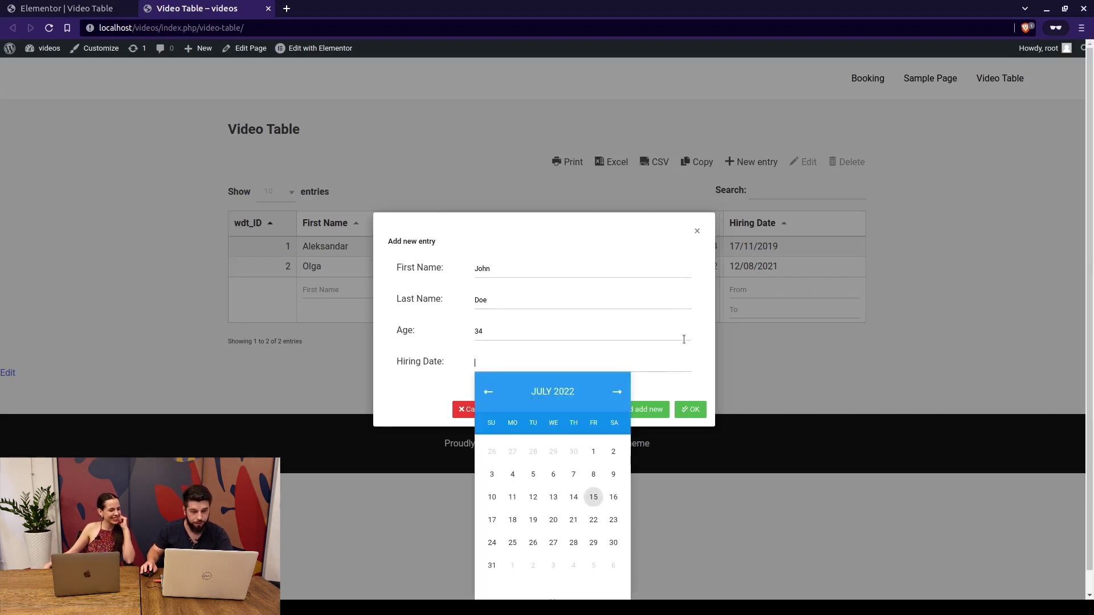
click(532, 401)
click(547, 401)
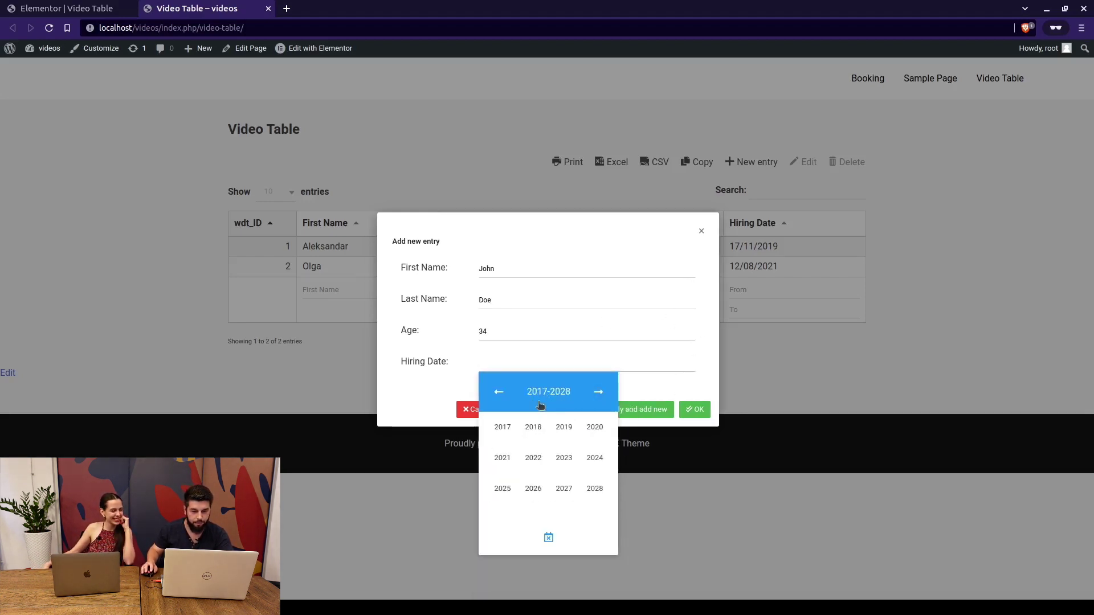
click(539, 401)
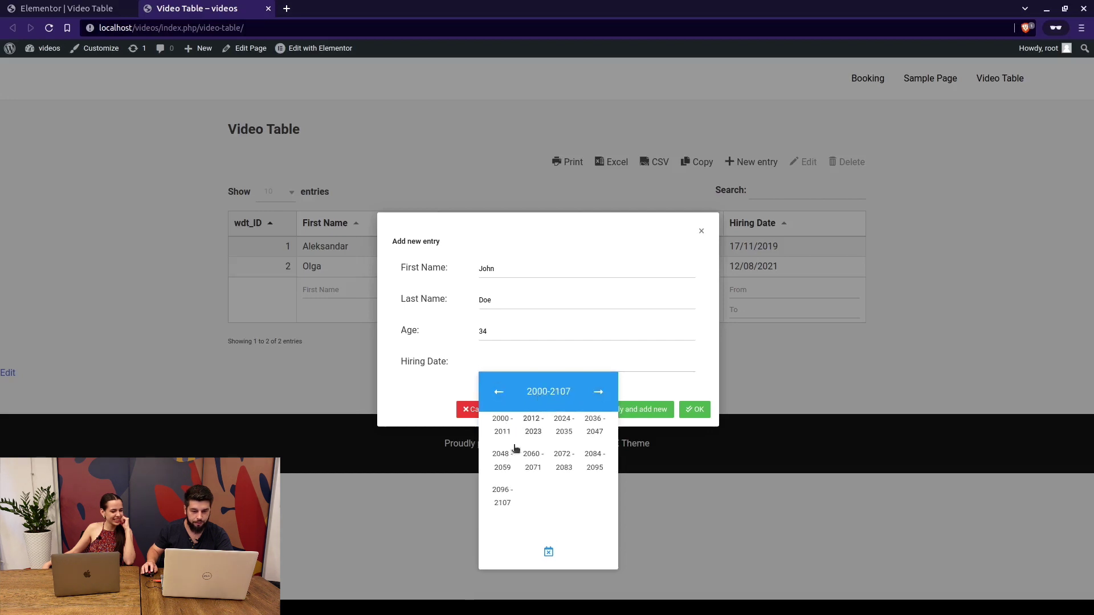
click(499, 393)
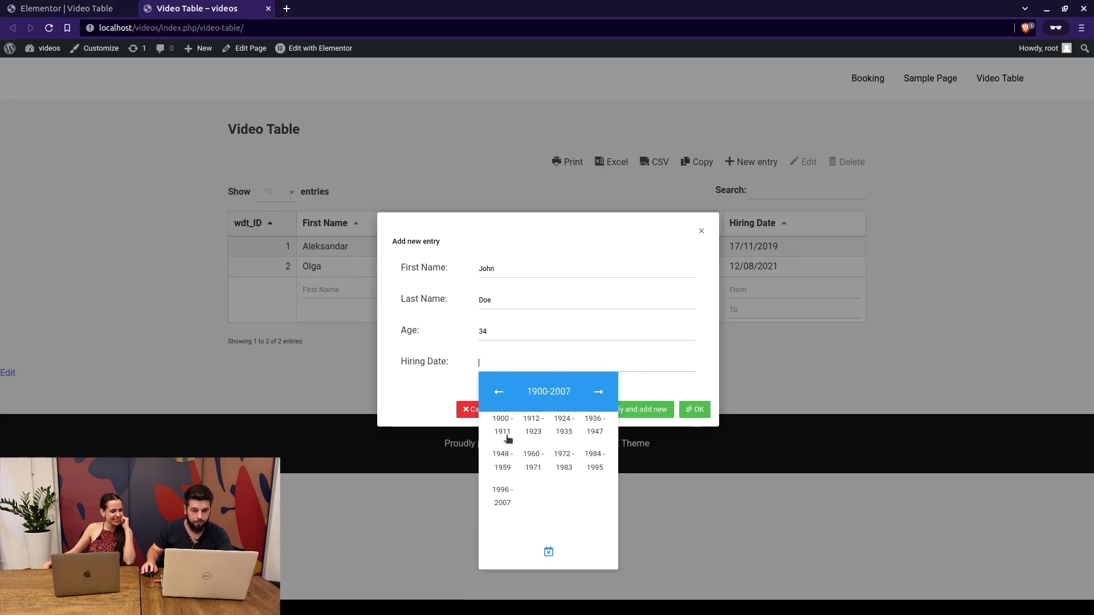
click(532, 461)
click(534, 456)
click(560, 458)
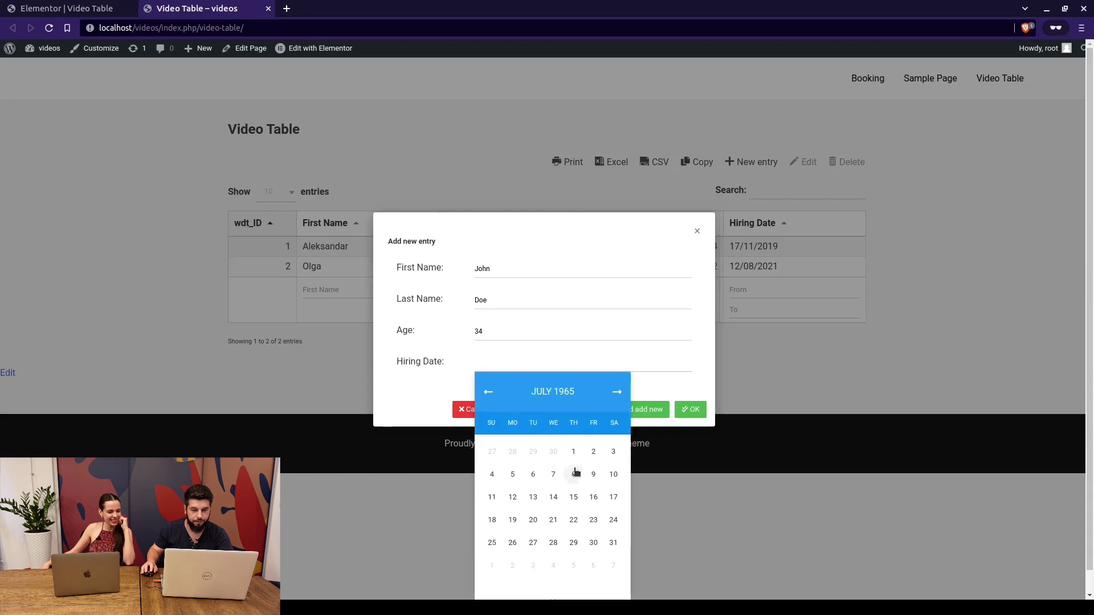
click(574, 496)
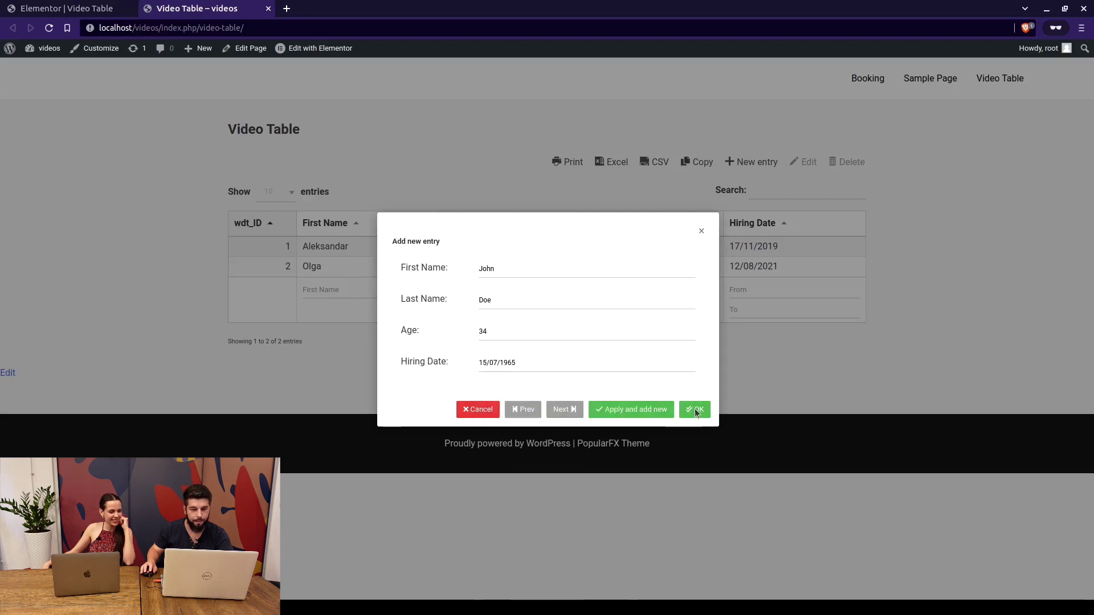
click(695, 410)
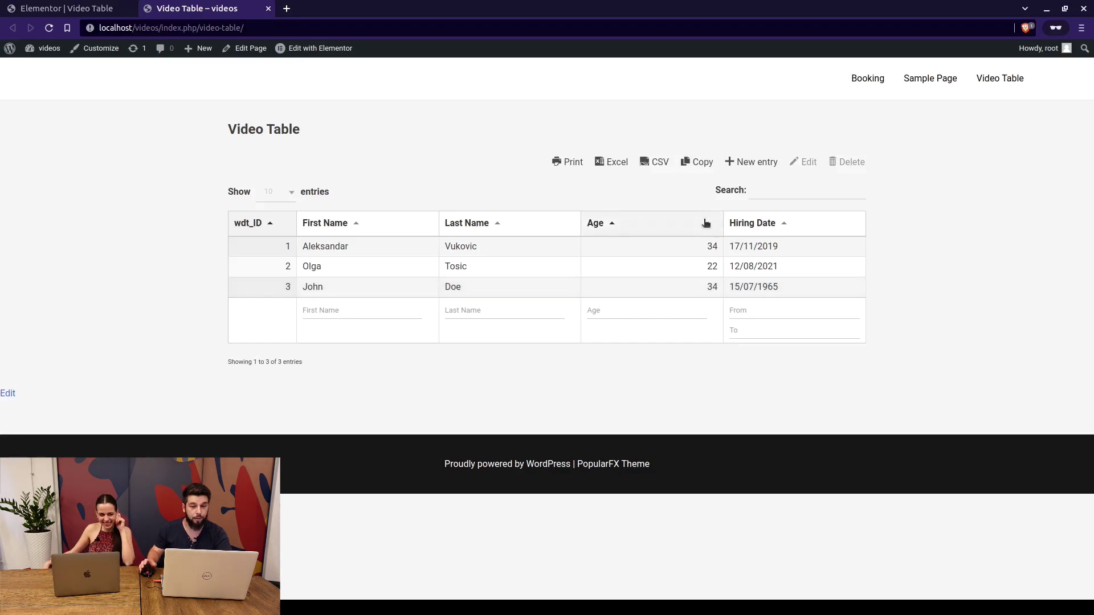
- In the Video Table's Table Tools, enable the Columns visibility and PDF buttons and save
click(66, 8)
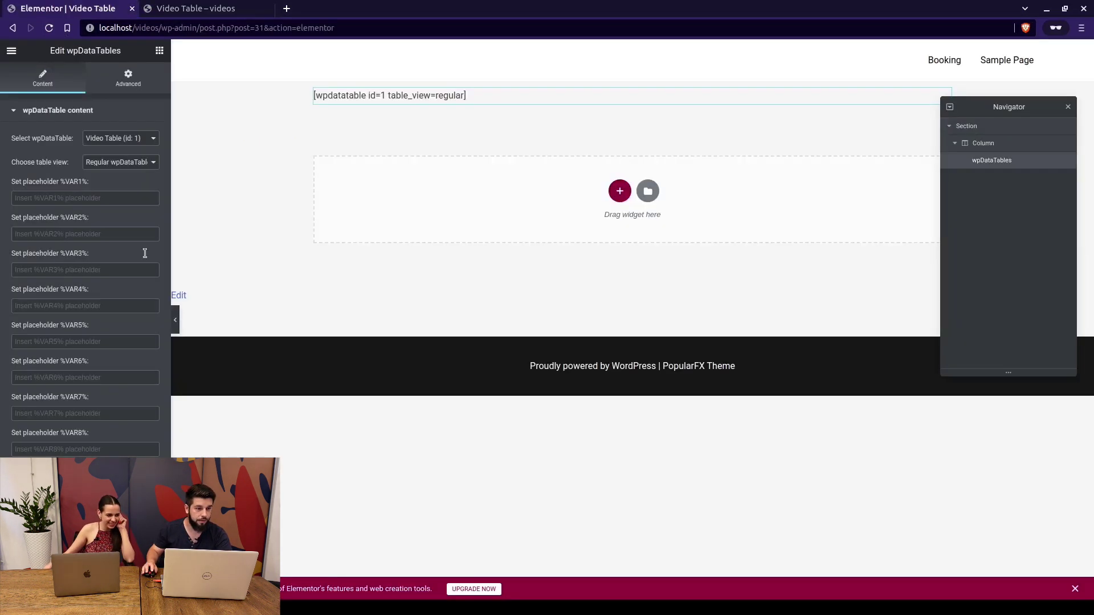
key(F5)
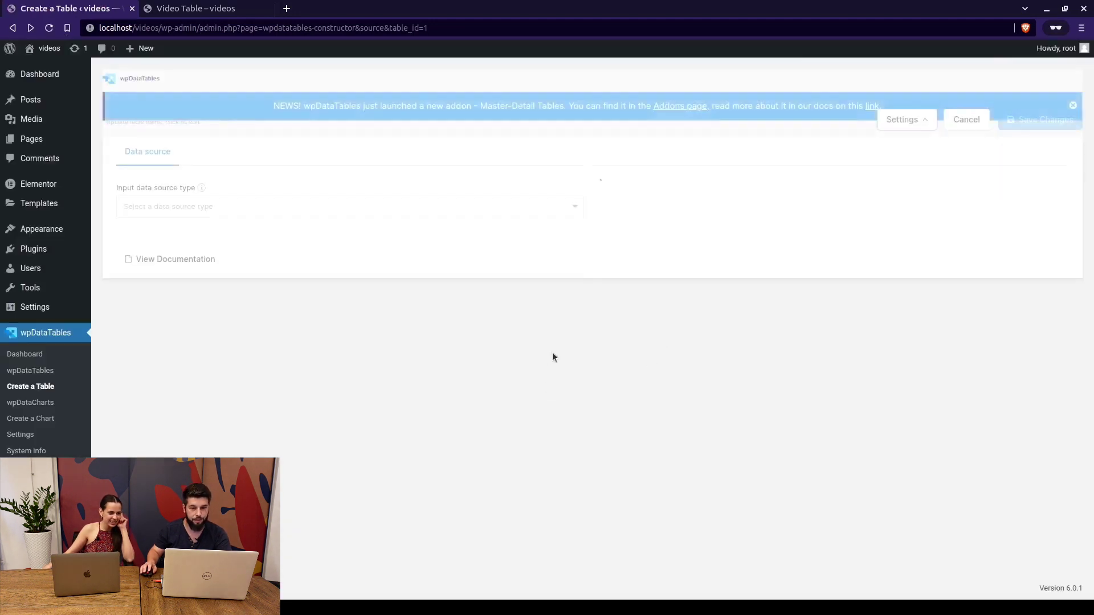
key(ctrl+Tab)
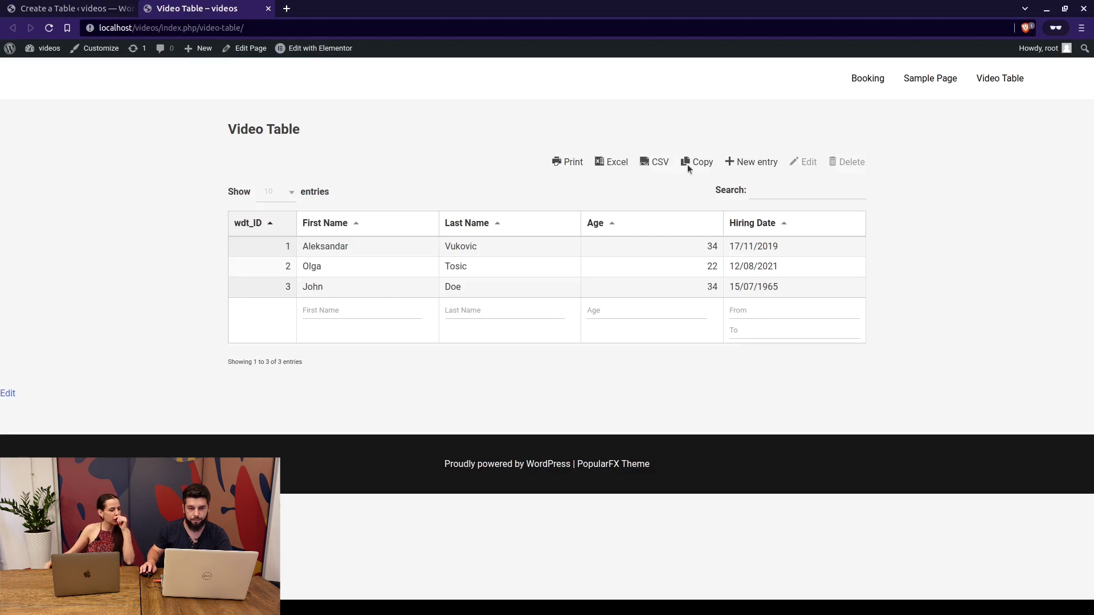
key(ctrl+Tab)
click(387, 193)
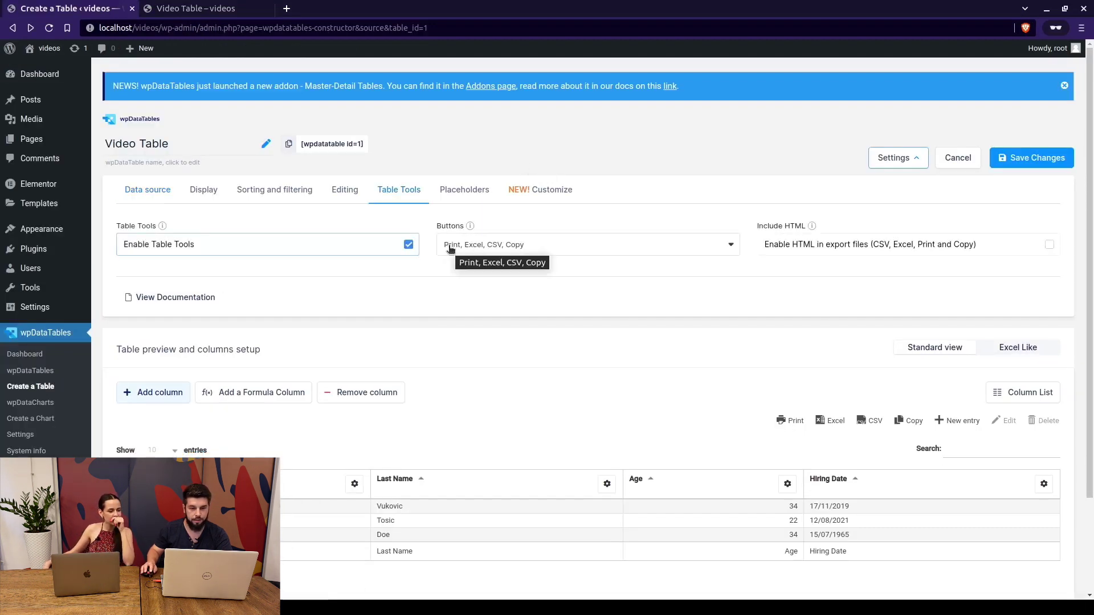
key(ctrl+Tab)
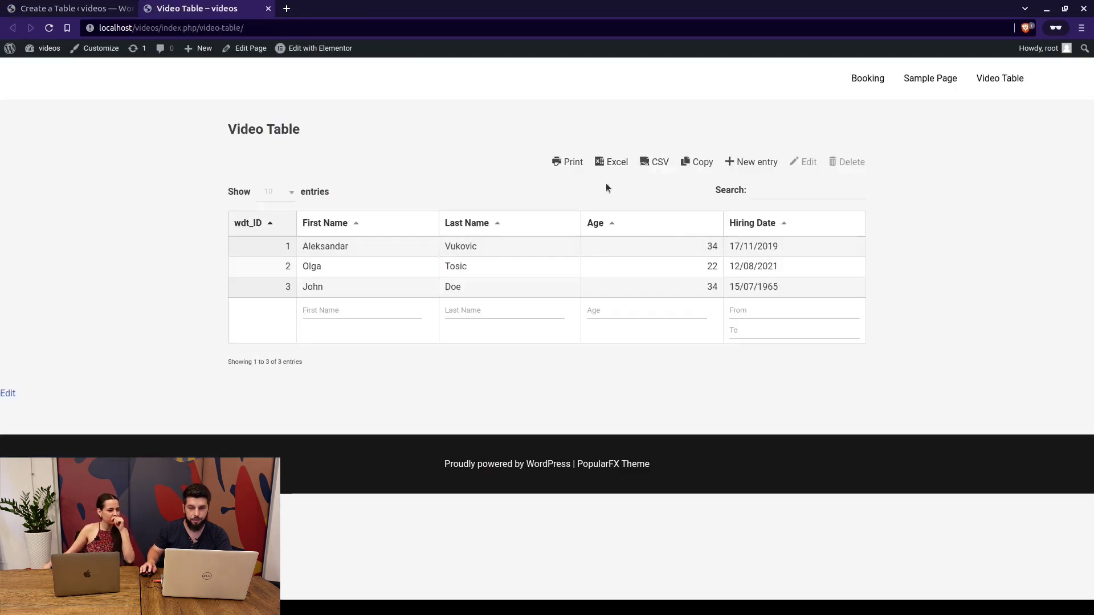
key(ctrl+shift+Tab)
click(668, 240)
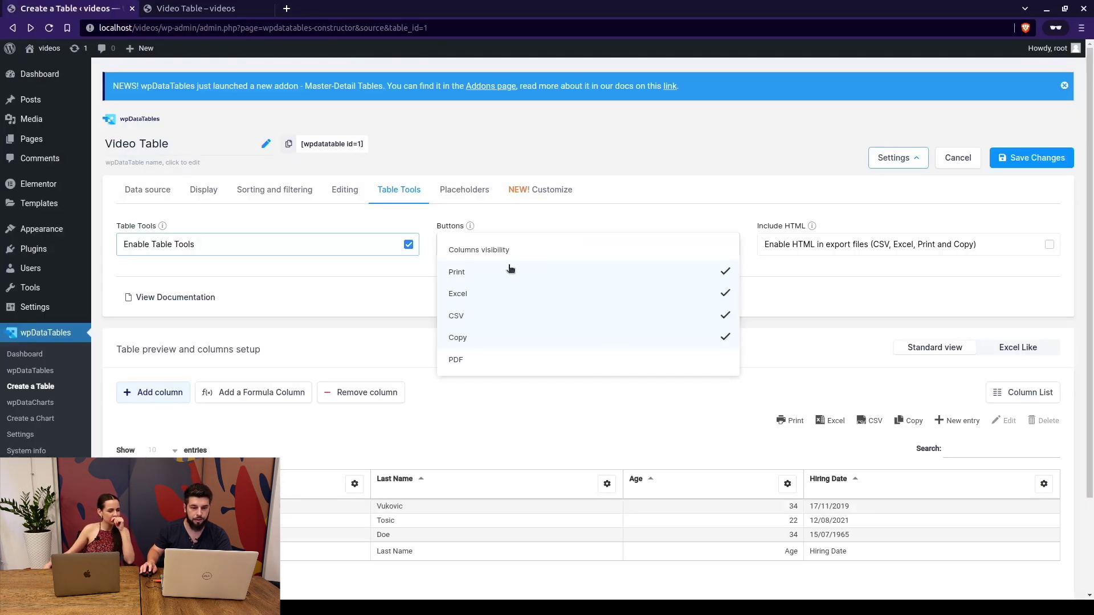
click(493, 357)
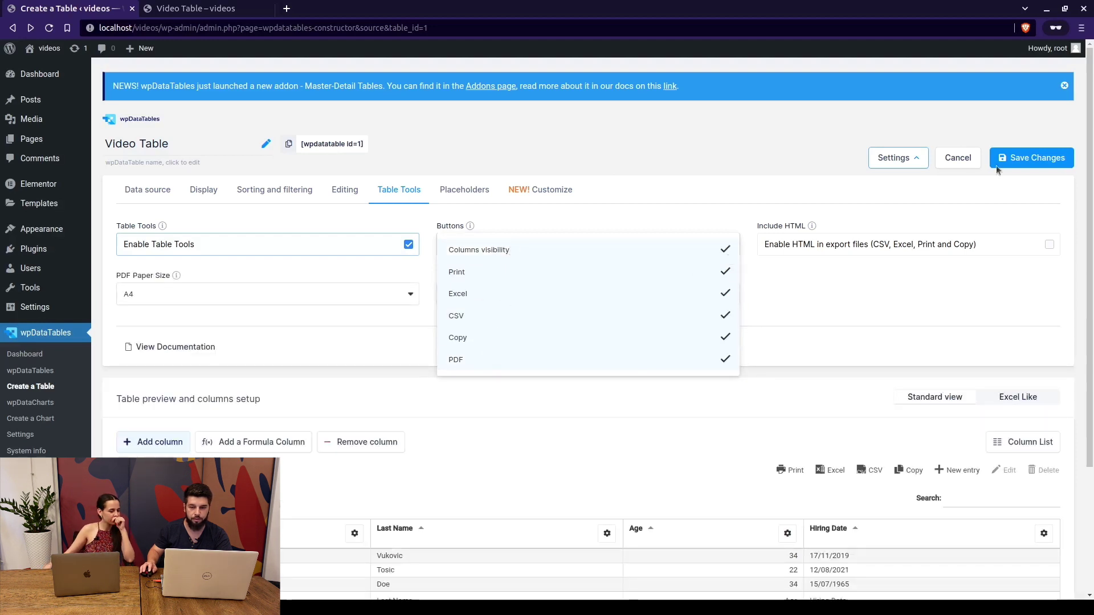
click(1015, 159)
- Reload the live page, hide Hiring Date, First Name and Last Name, and show wdt_ID
key(ctrl+Tab)
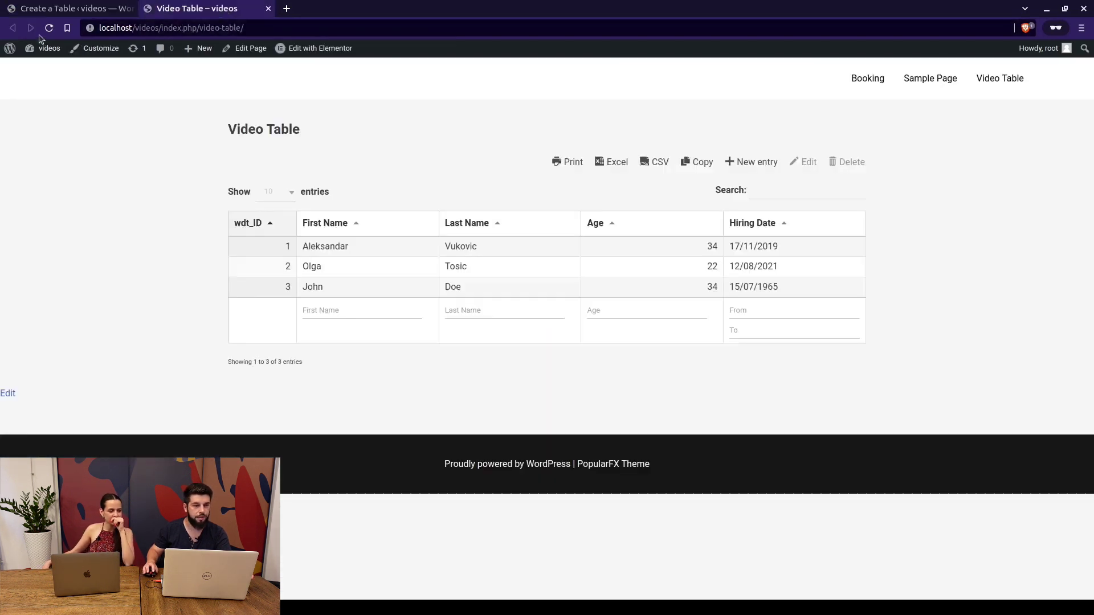
click(56, 33)
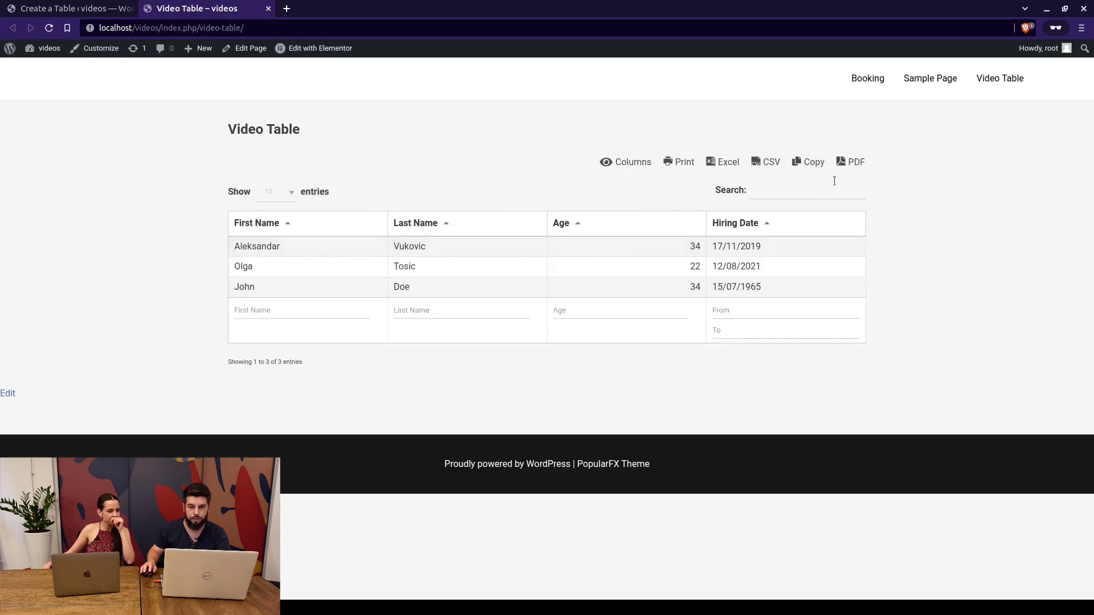
click(607, 163)
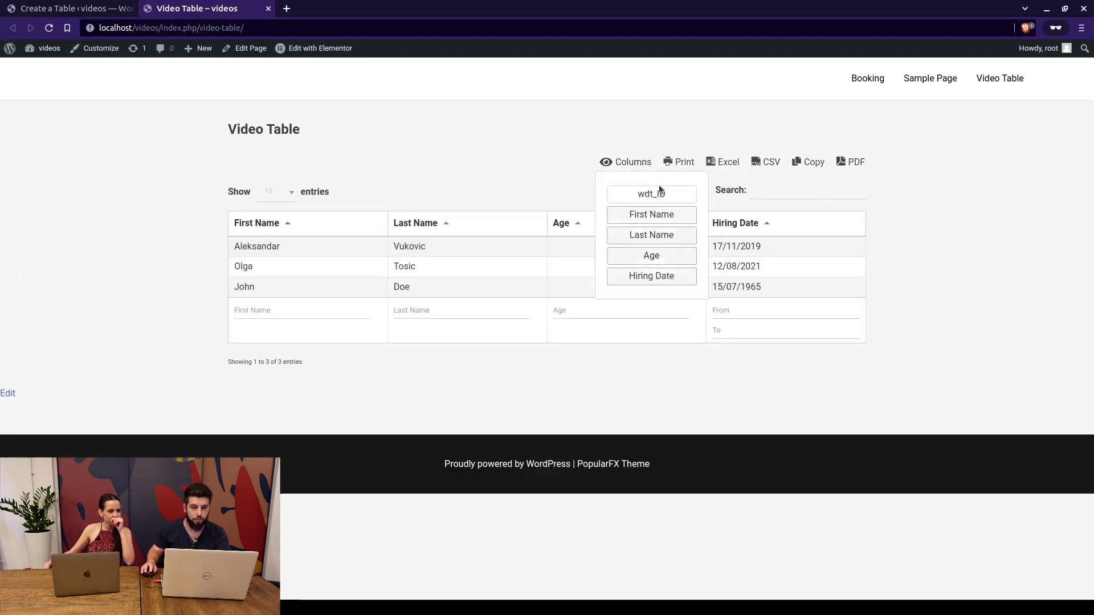
click(672, 277)
click(649, 196)
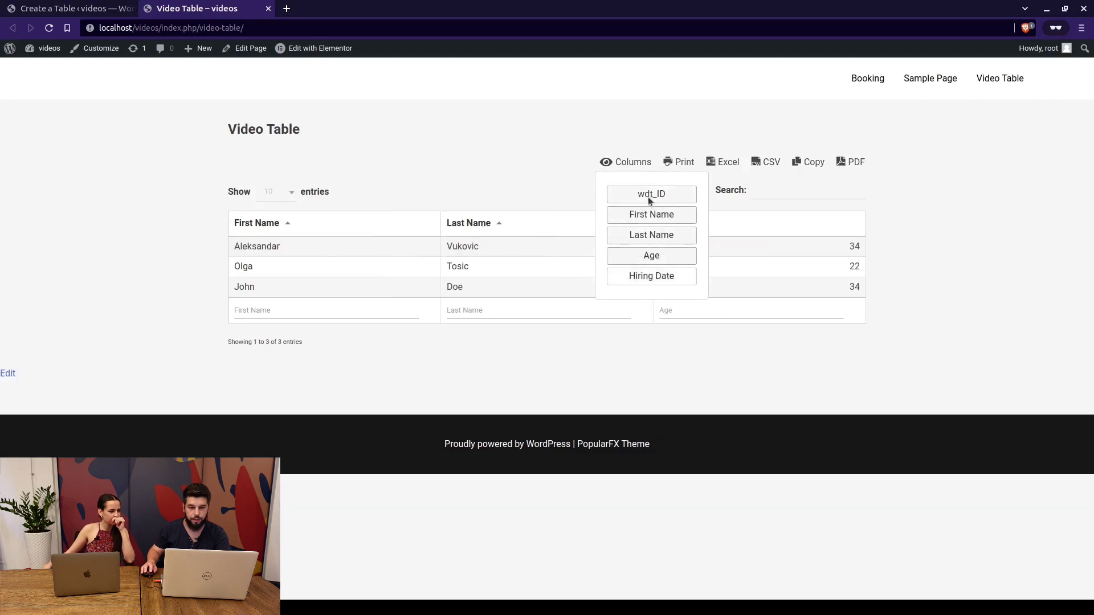
click(653, 215)
click(650, 235)
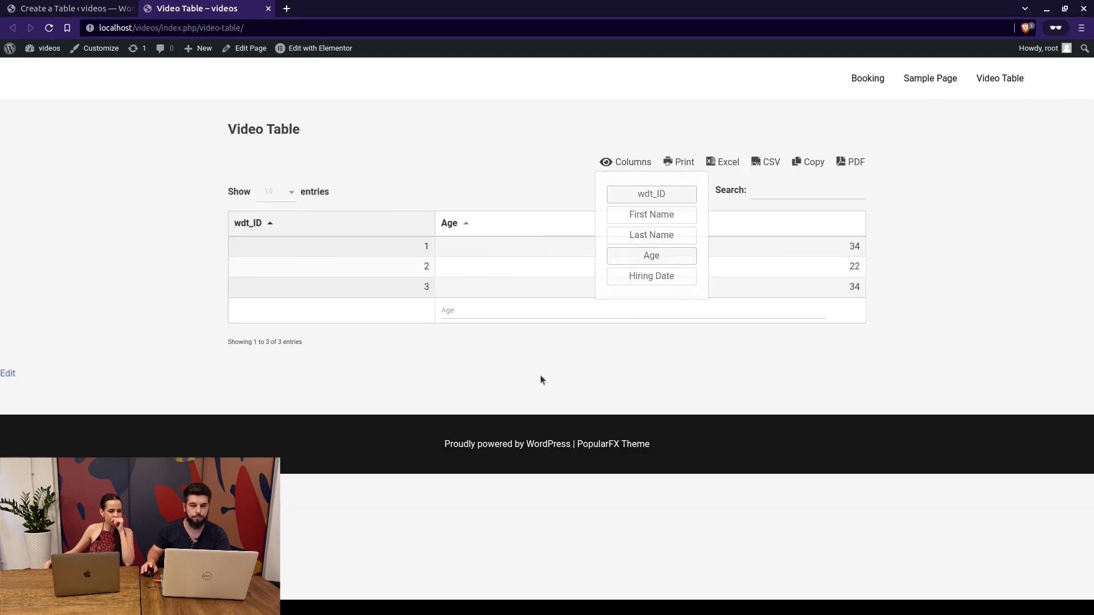